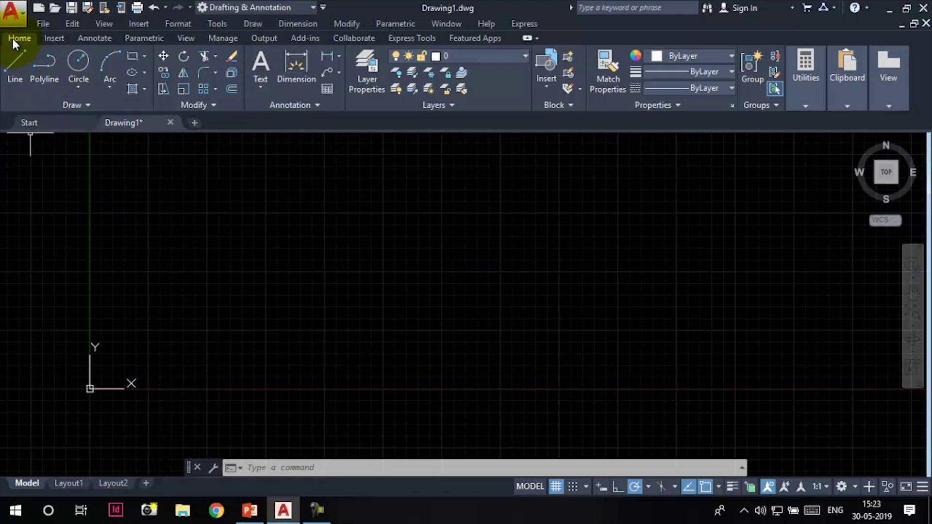
# - Draw horizontal, vertical and downward-sloping diagonal construction lines through one common point above and to the right of the origin
pyautogui.click(88, 106)
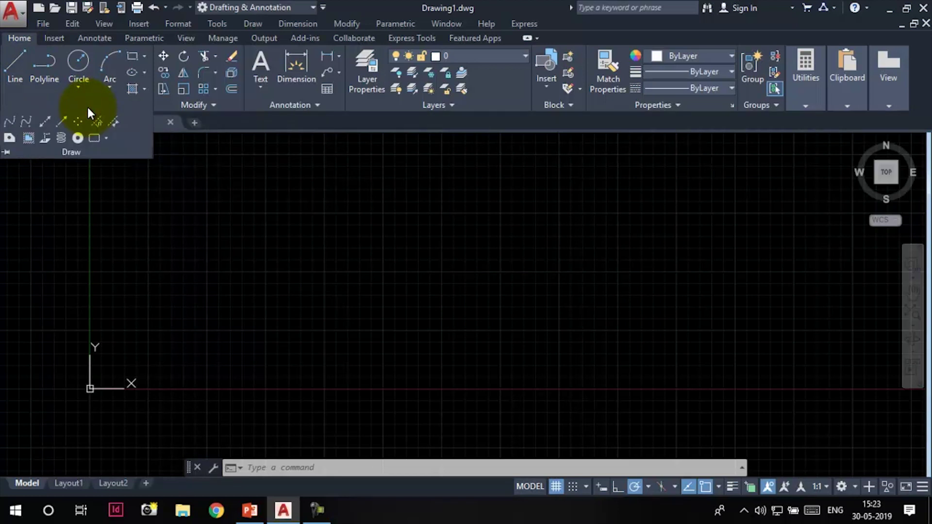
pyautogui.click(42, 122)
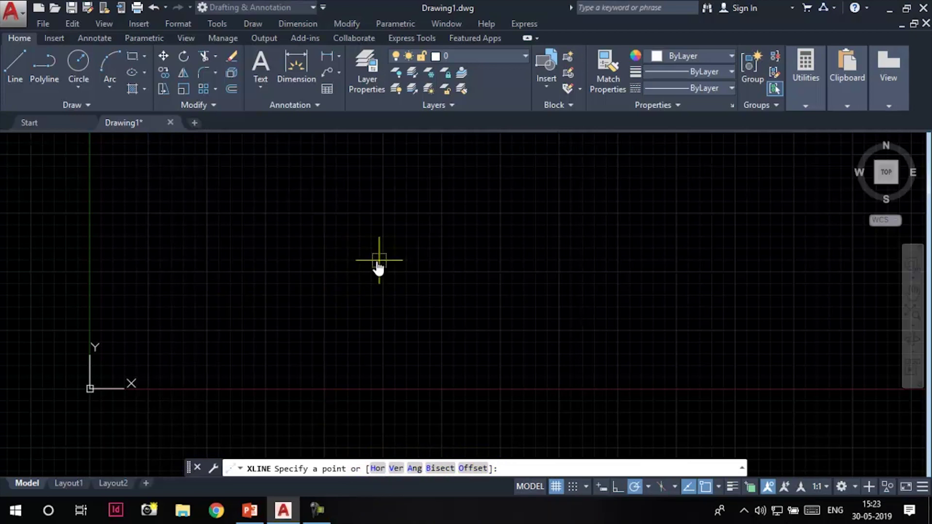
pyautogui.click(427, 225)
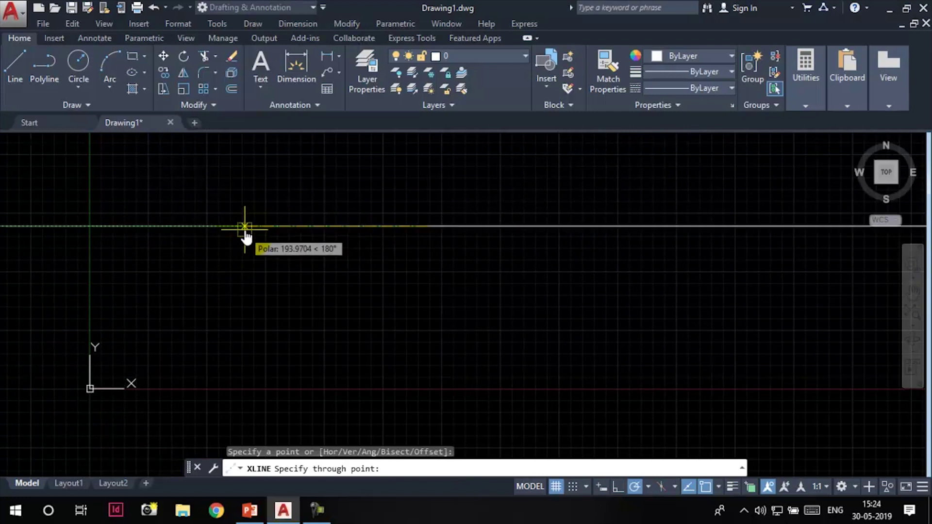
pyautogui.click(246, 226)
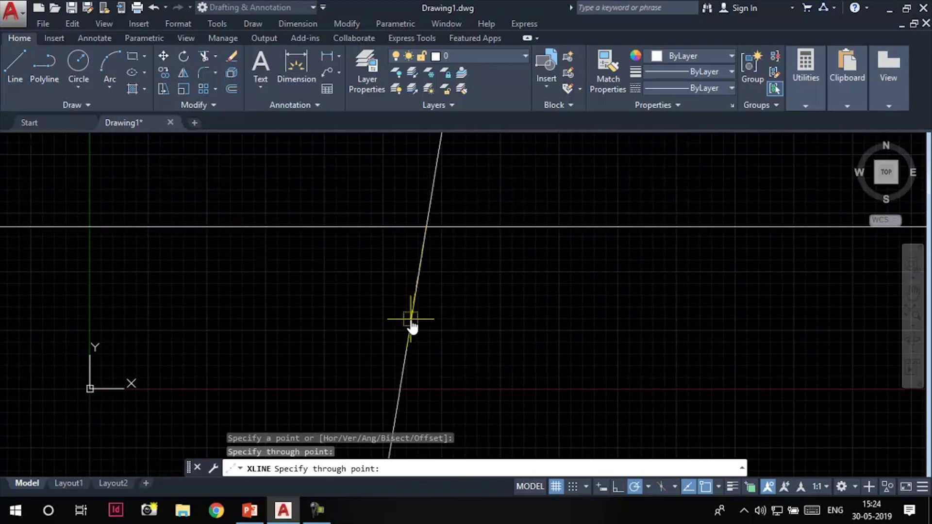
pyautogui.click(426, 313)
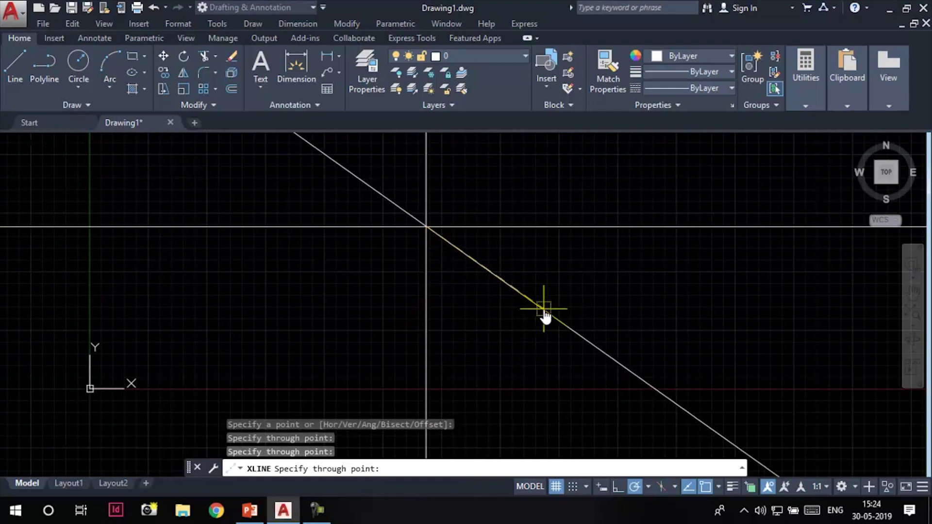
pyautogui.click(544, 309)
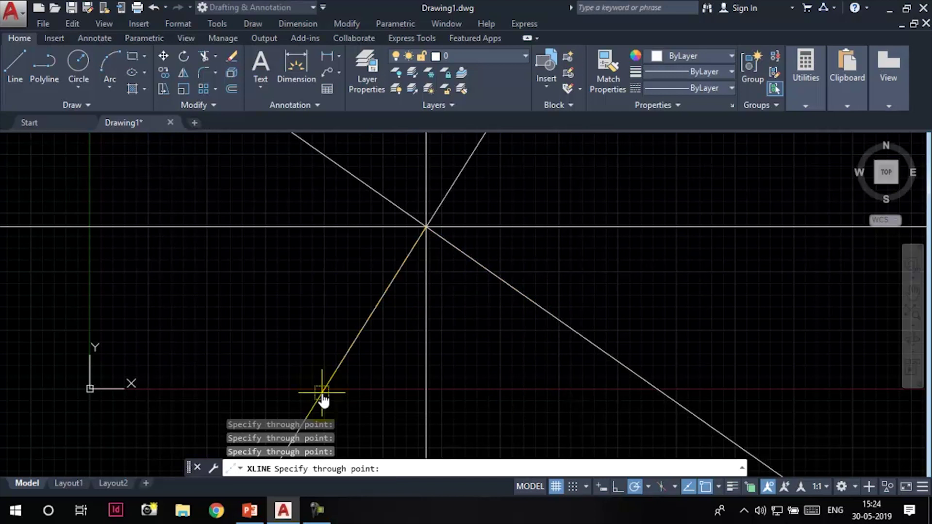
pyautogui.press('Return')
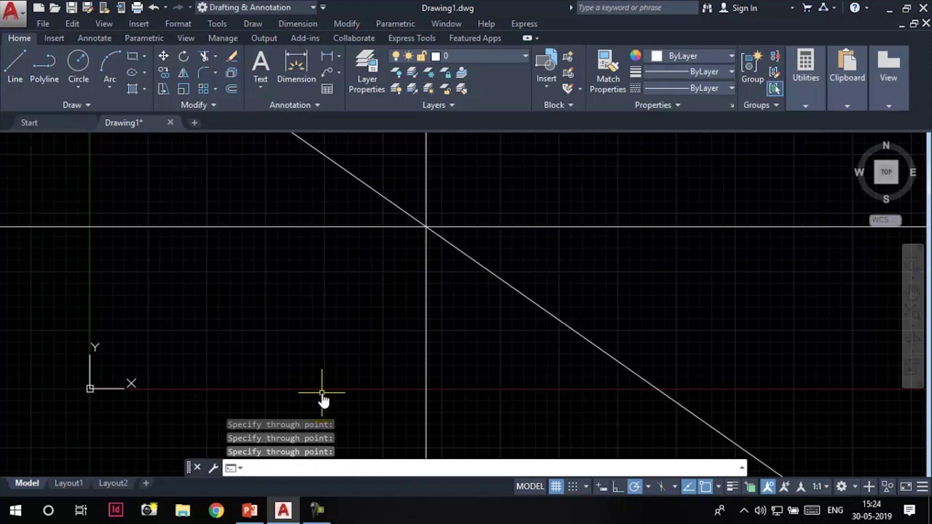
# - Draw a construction line at an angle of 70 degrees, passing to the right of the existing lines' common intersection
pyautogui.click(427, 467)
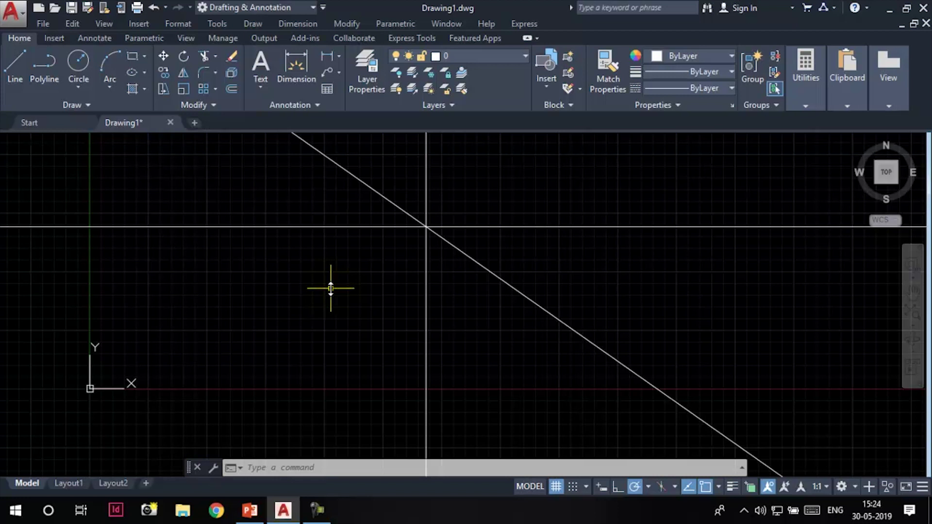
pyautogui.write('XL')
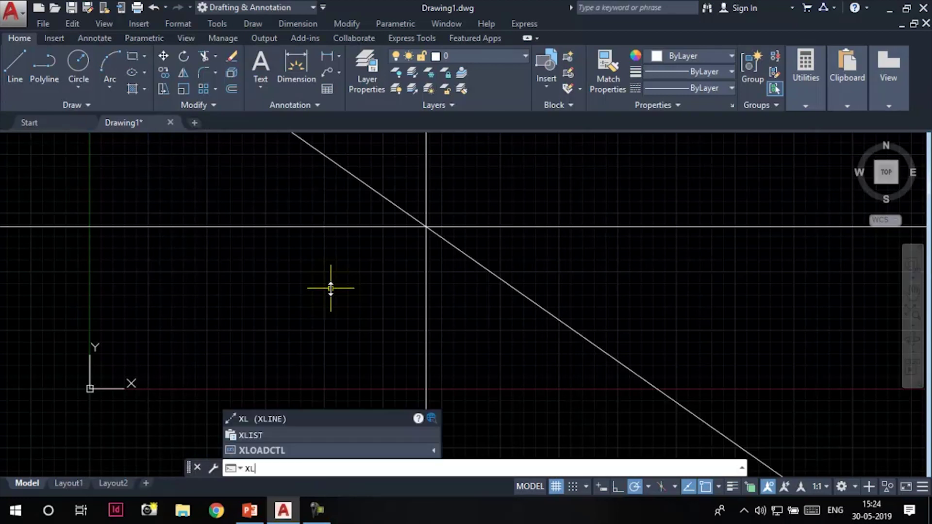
pyautogui.press('Return')
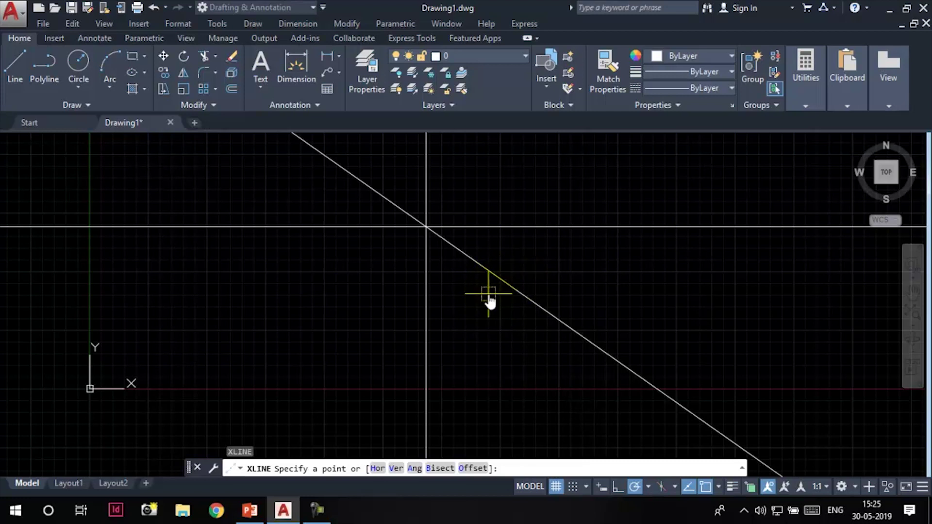
pyautogui.click(413, 468)
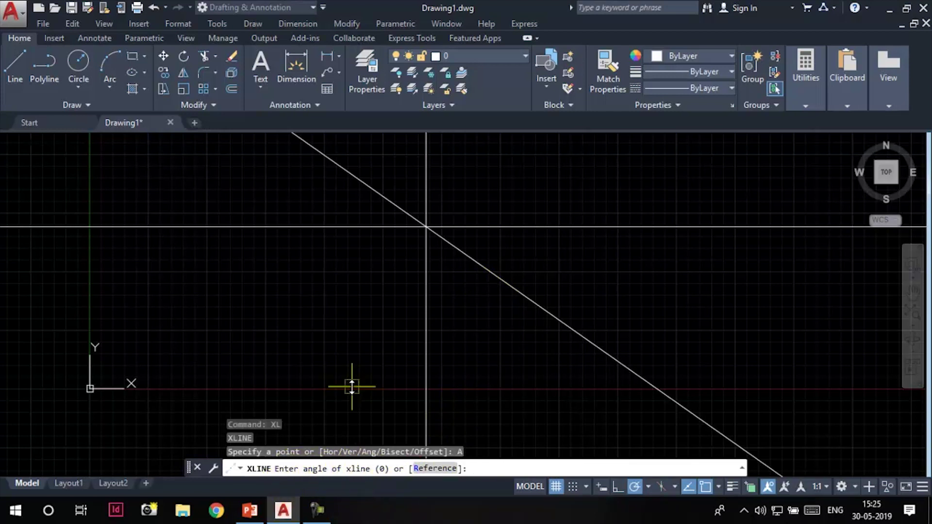
pyautogui.write('70')
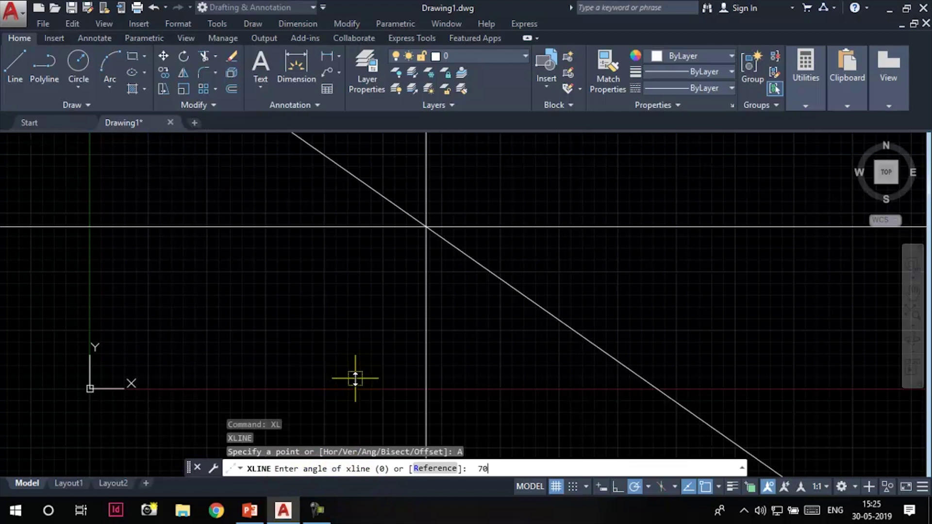
pyautogui.press('Return')
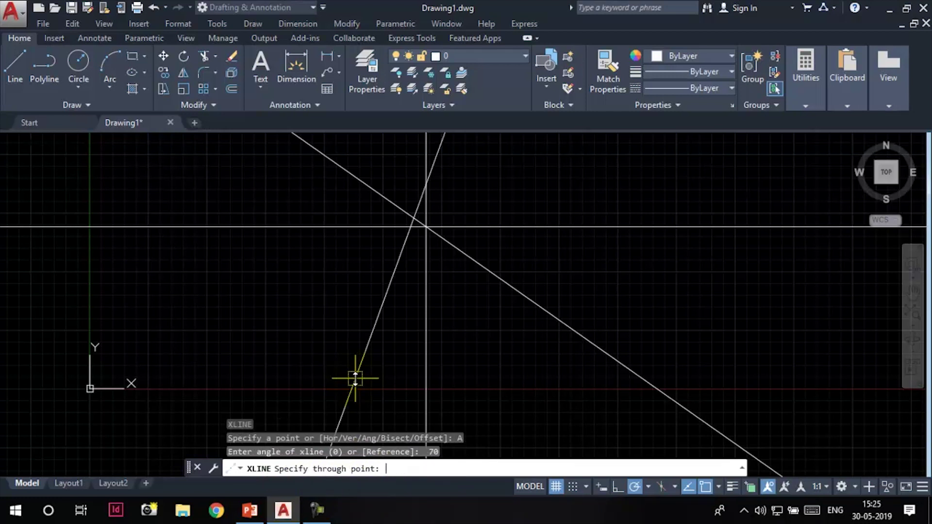
pyautogui.moveTo(492, 156); pyautogui.dragTo(429, 249, button='middle')
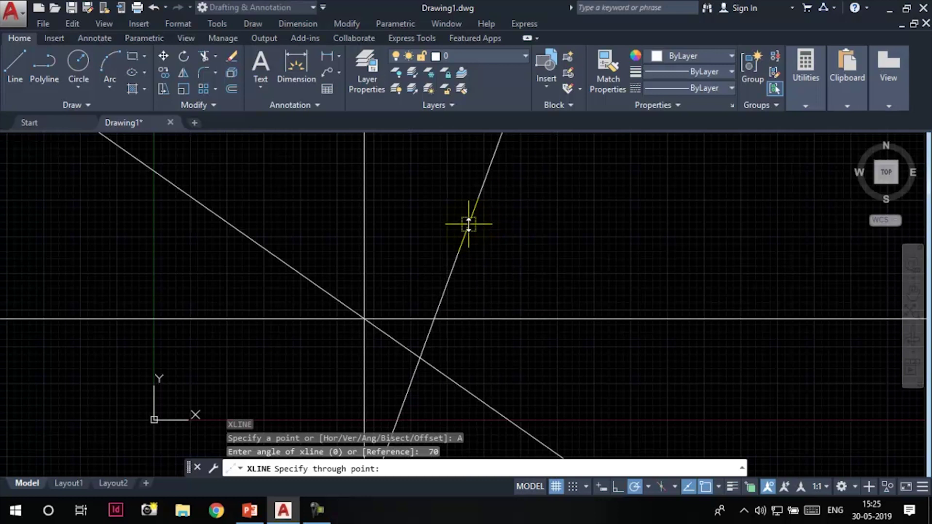
pyautogui.click(469, 224)
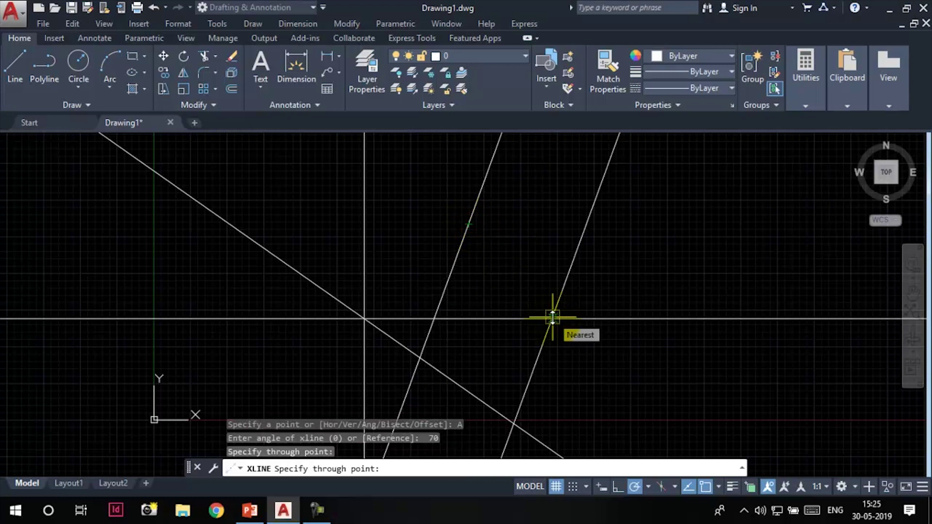
pyautogui.press('Escape')
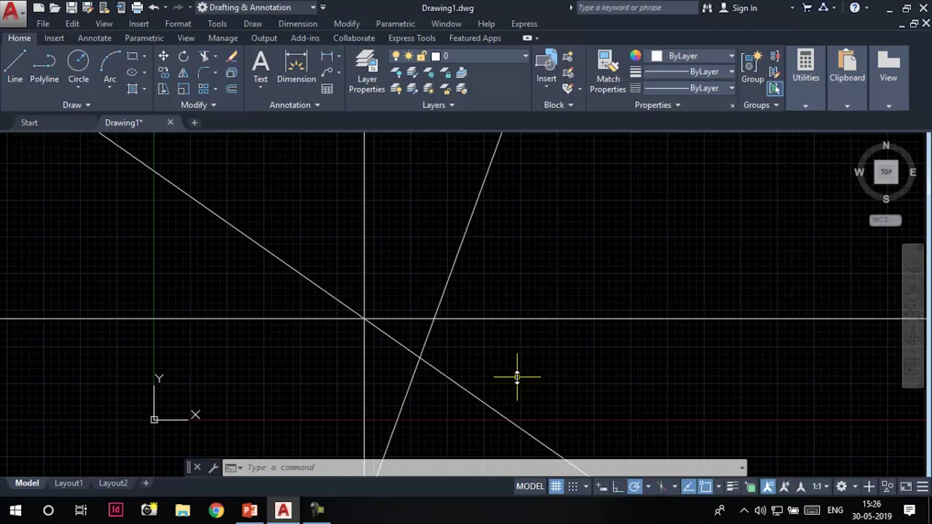
# - Draw a construction line bisecting the upper angle between the sloping diagonal and the vertical line, with the vertex at their intersection
pyautogui.press('Return')
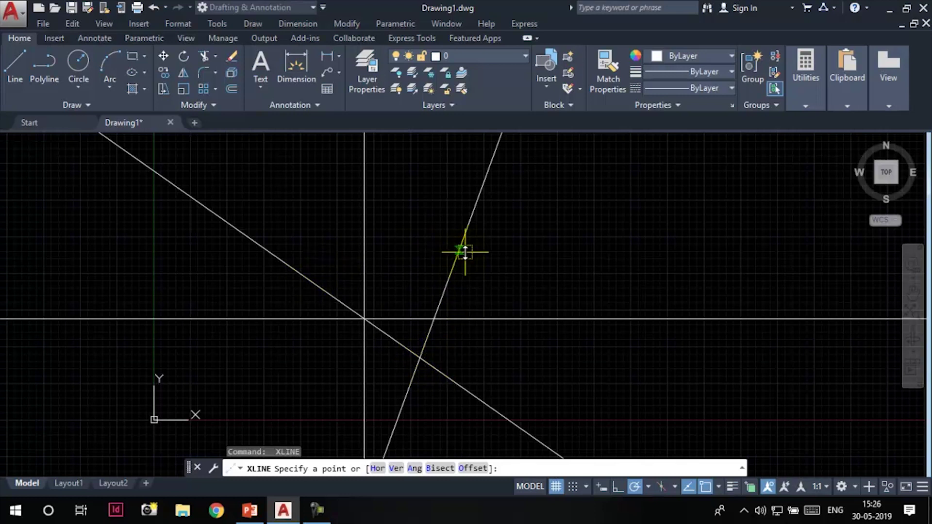
pyautogui.click(461, 466)
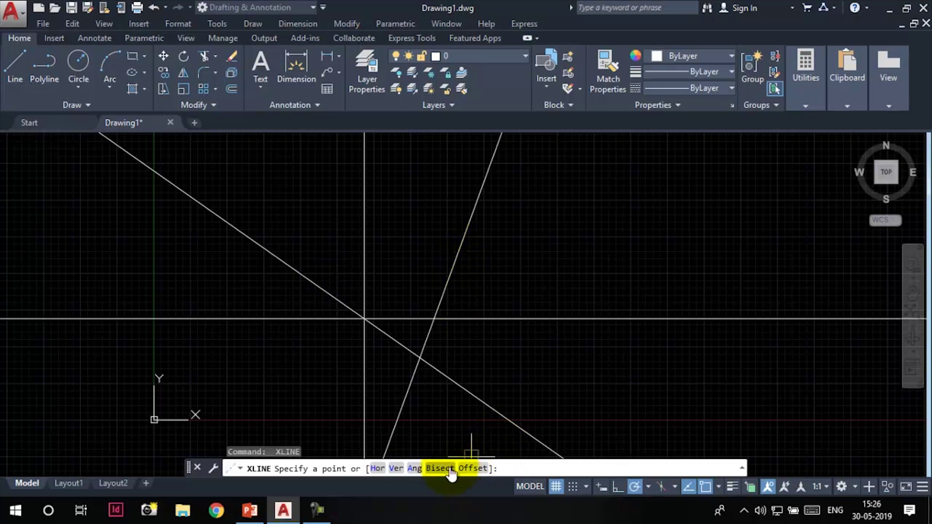
pyautogui.click(440, 468)
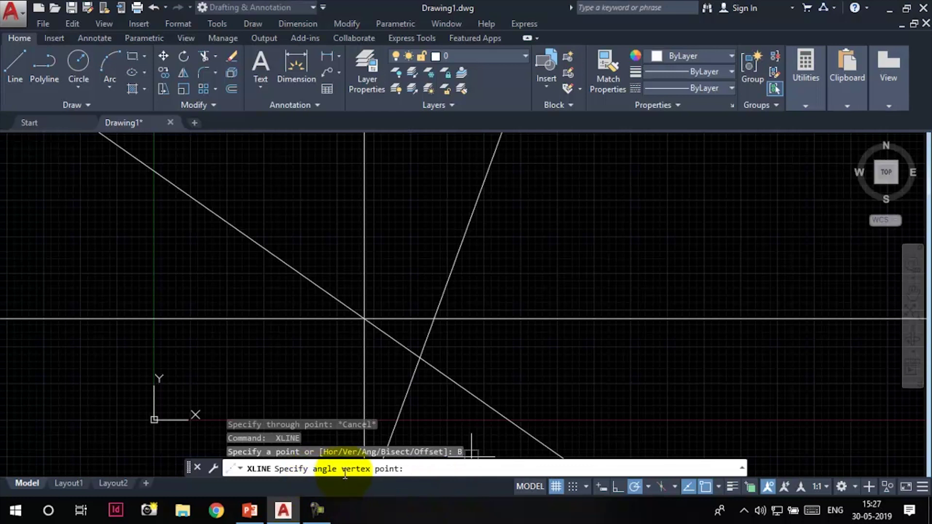
pyautogui.click(364, 319)
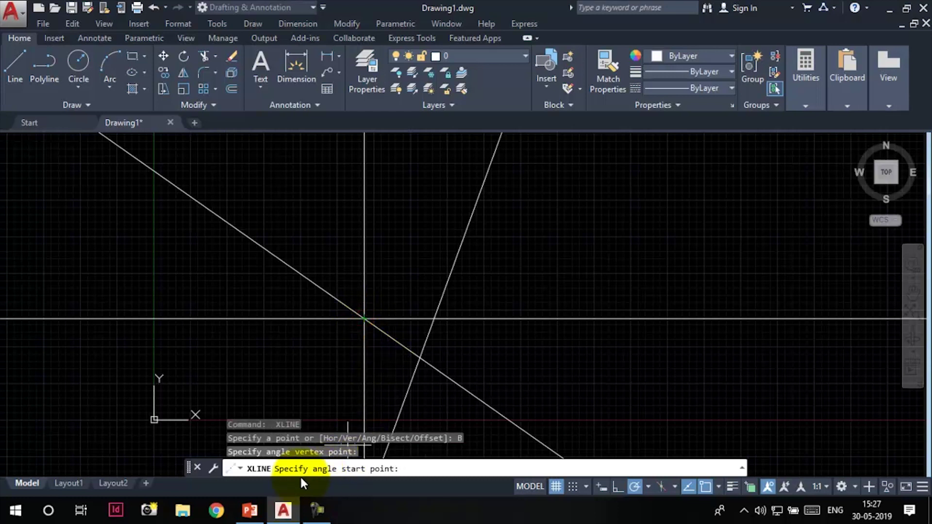
pyautogui.click(163, 178)
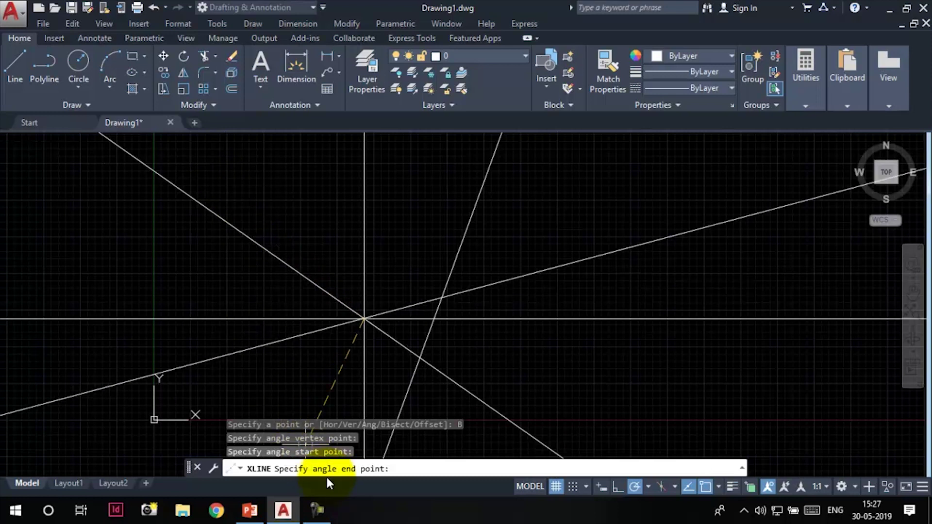
pyautogui.click(364, 155)
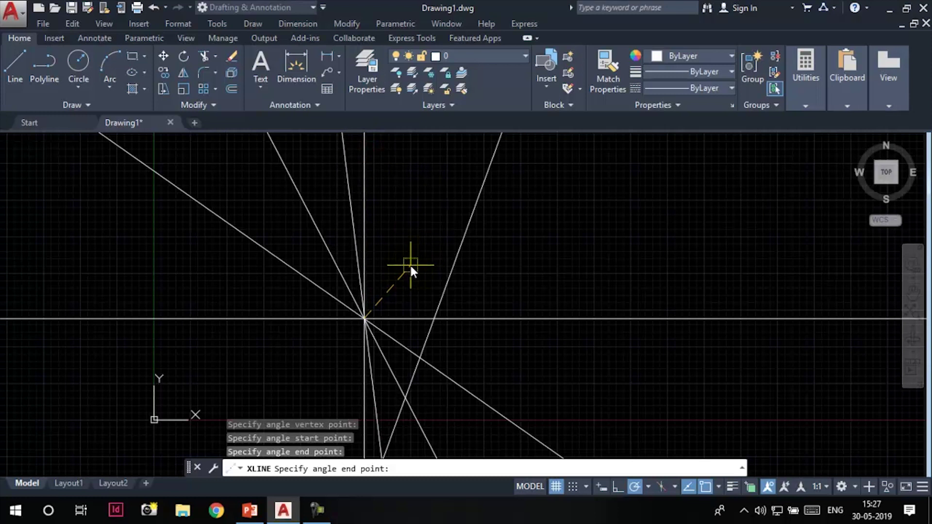
pyautogui.press('Escape')
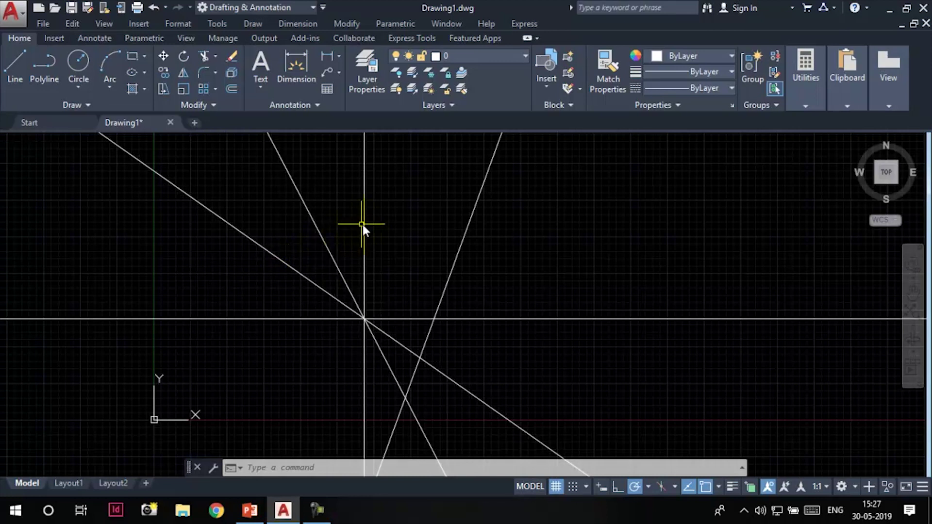
# - Create construction lines offset 30 from the horizontal line, one above it and one below it
pyautogui.moveTo(363, 228)
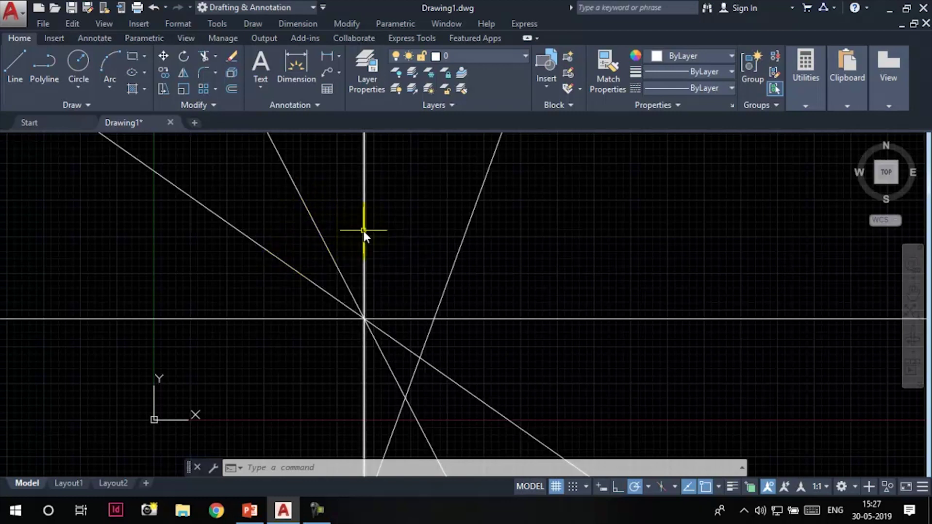
pyautogui.press('Return')
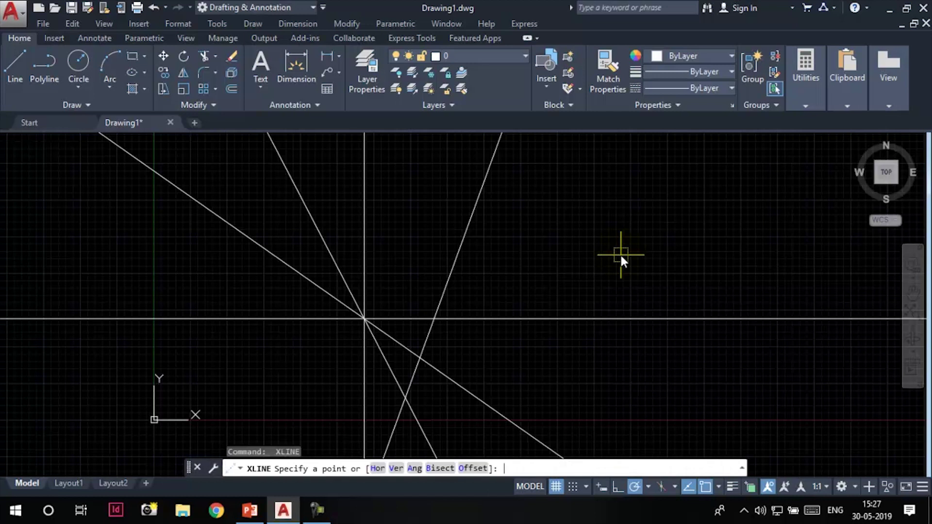
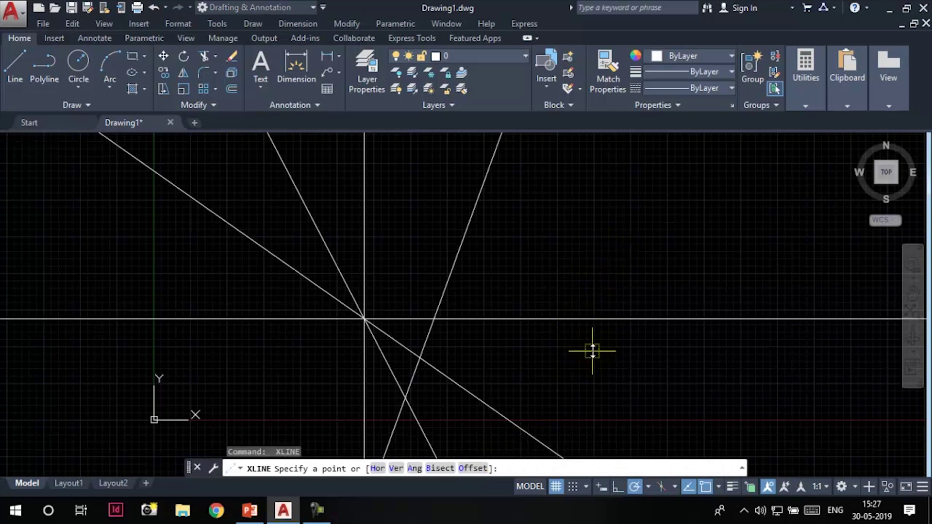
pyautogui.click(473, 469)
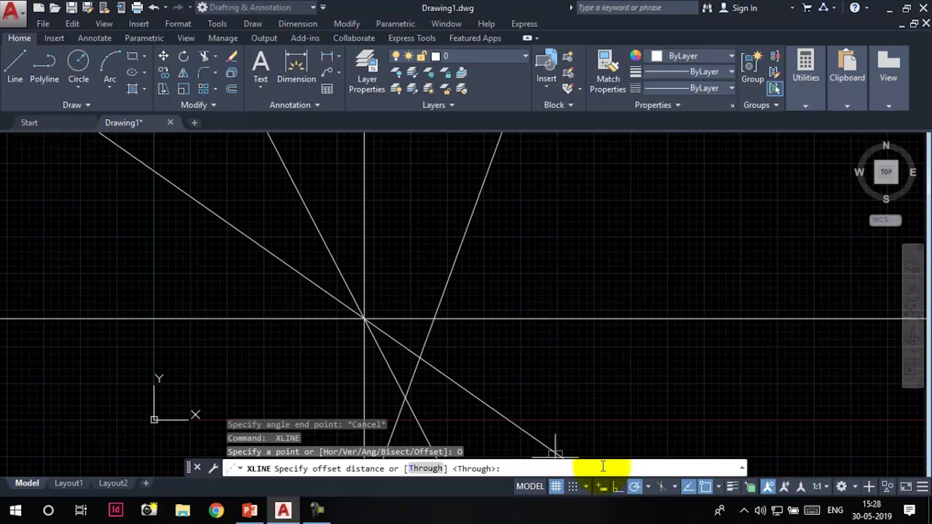
pyautogui.write('30')
pyautogui.press('Return')
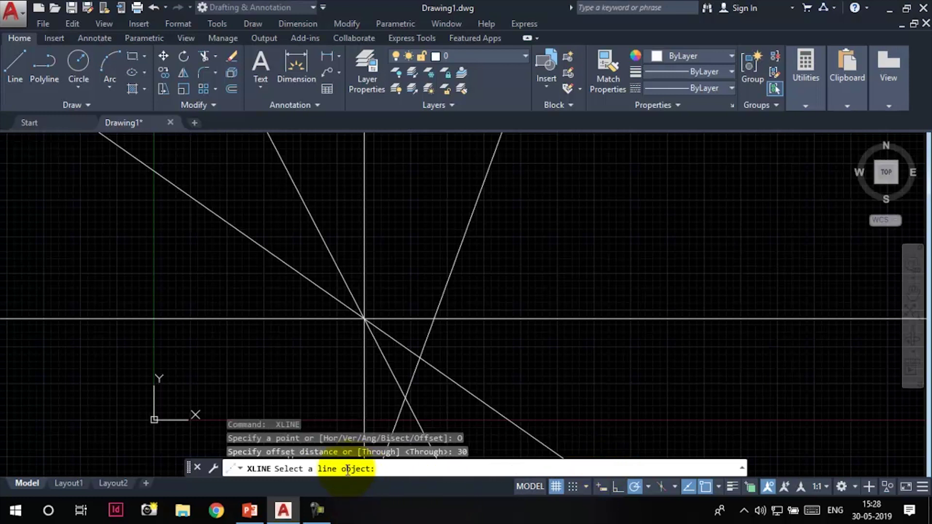
pyautogui.click(590, 319)
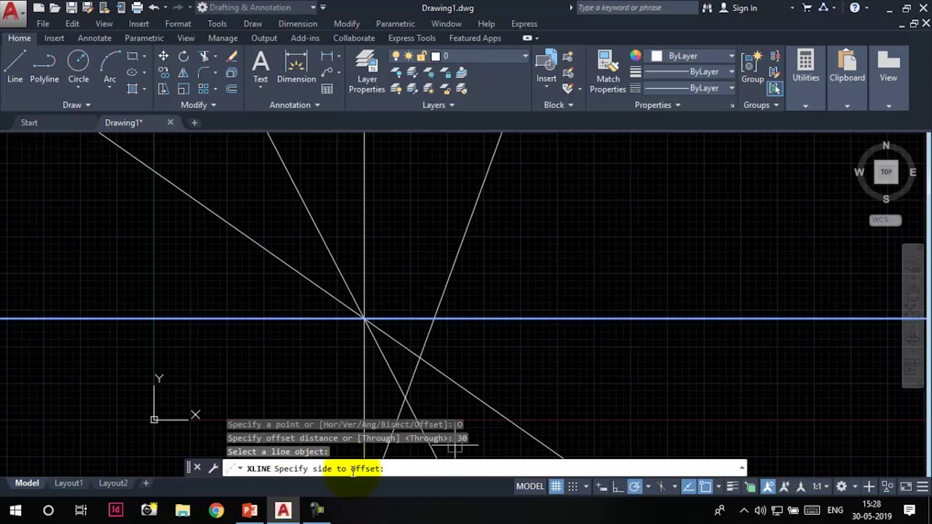
pyautogui.click(606, 237)
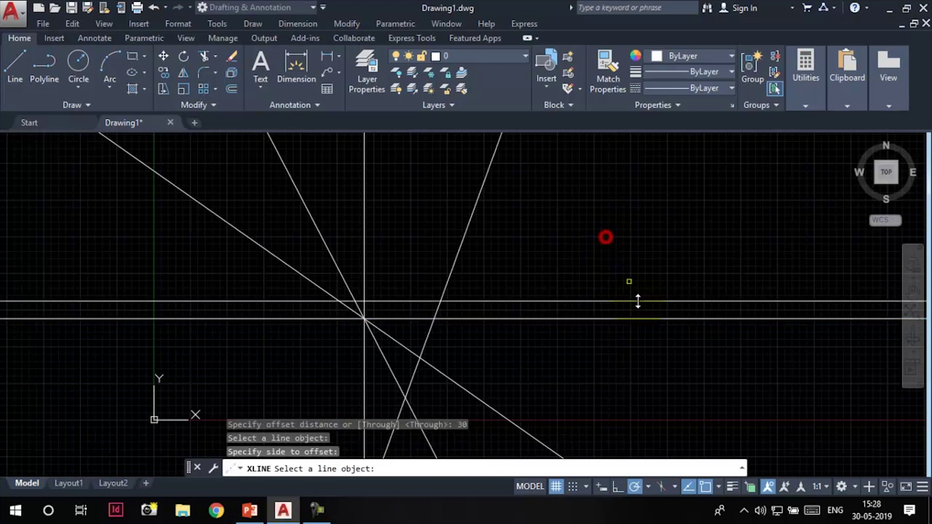
pyautogui.click(615, 319)
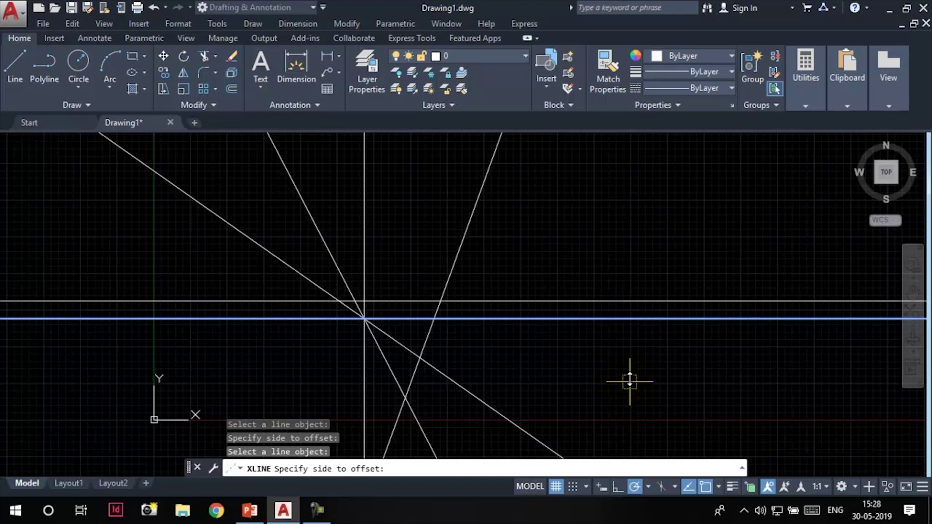
pyautogui.click(639, 366)
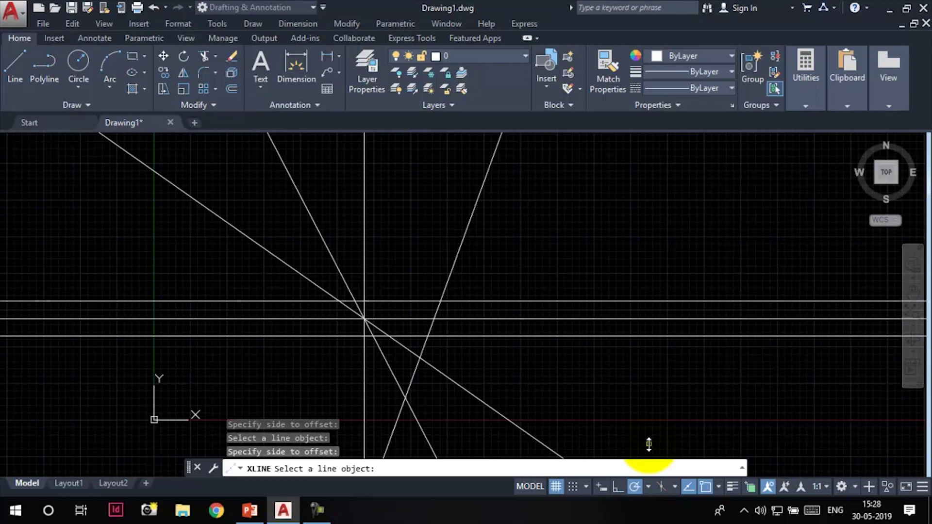
pyautogui.press('Return')
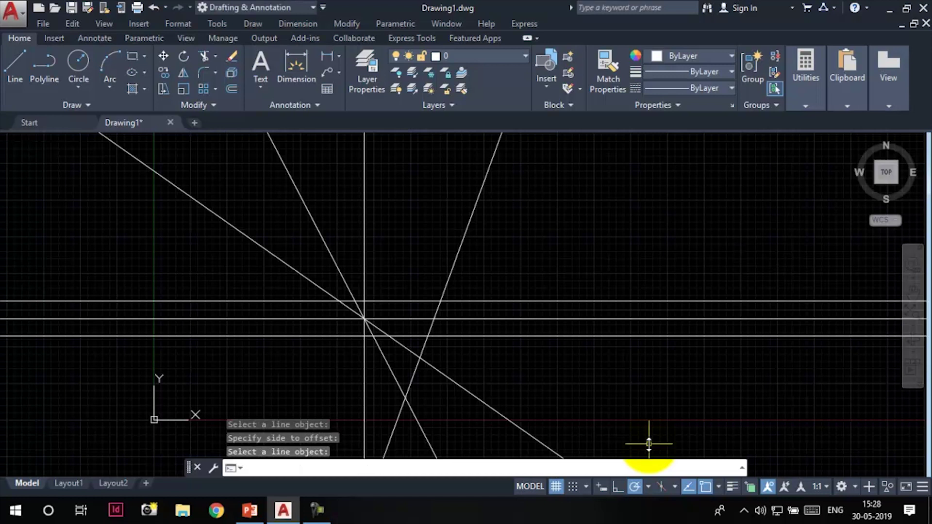
pyautogui.scroll(-2, 468, 347)
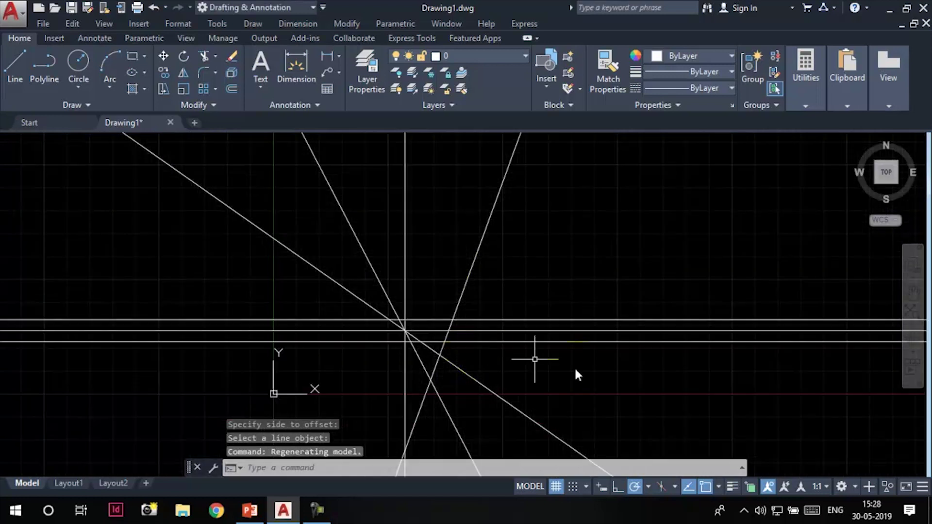
pyautogui.moveTo(505, 404); pyautogui.dragTo(496, 355, button='middle')
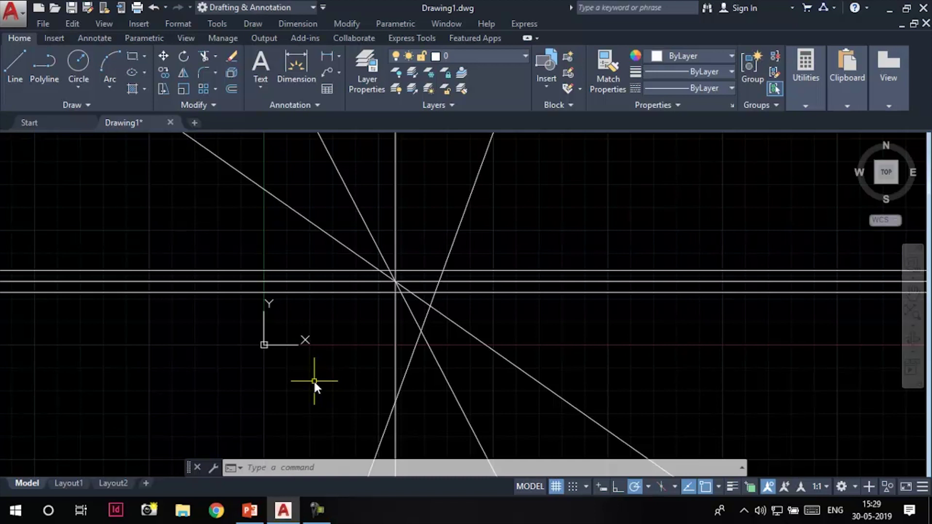
# - Erase all the construction lines from the drawing
pyautogui.press('Escape')
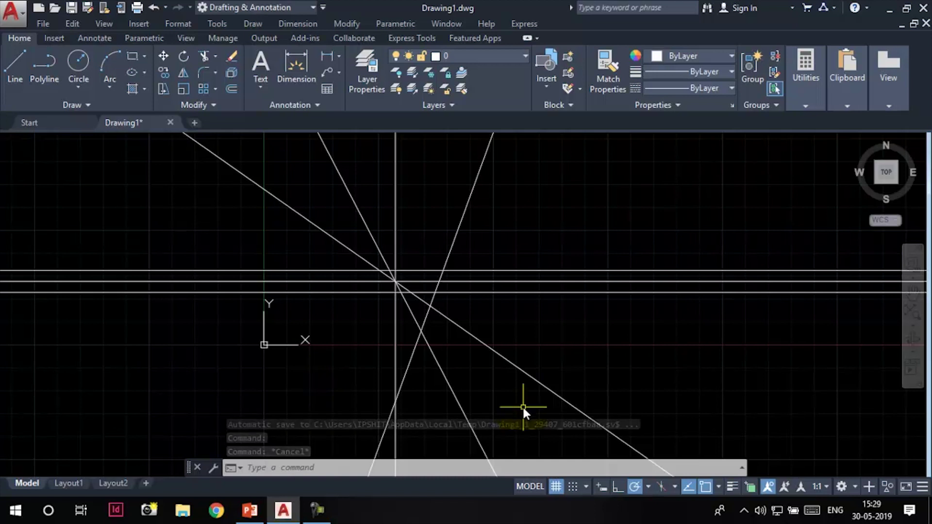
pyautogui.click(523, 406)
pyautogui.click(225, 215)
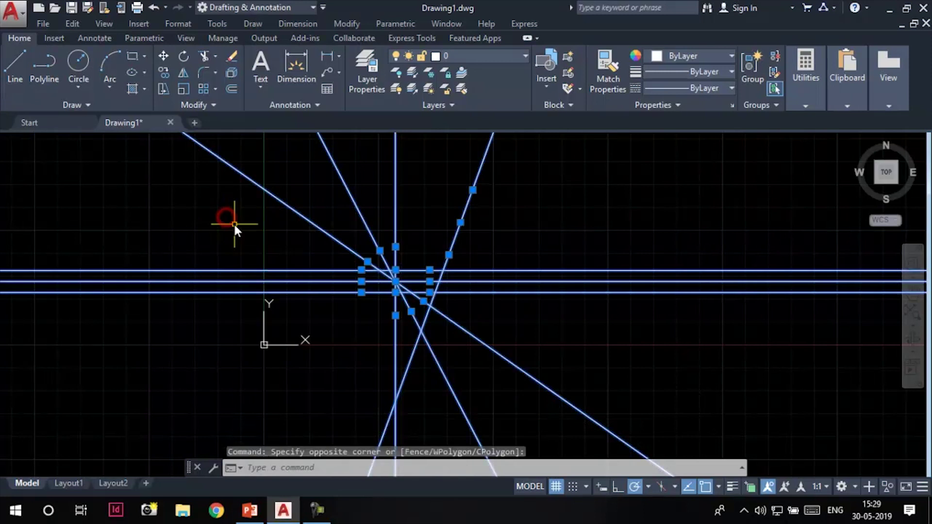
pyautogui.press('Delete')
pyautogui.moveTo(423, 294); pyautogui.dragTo(302, 333, button='middle')
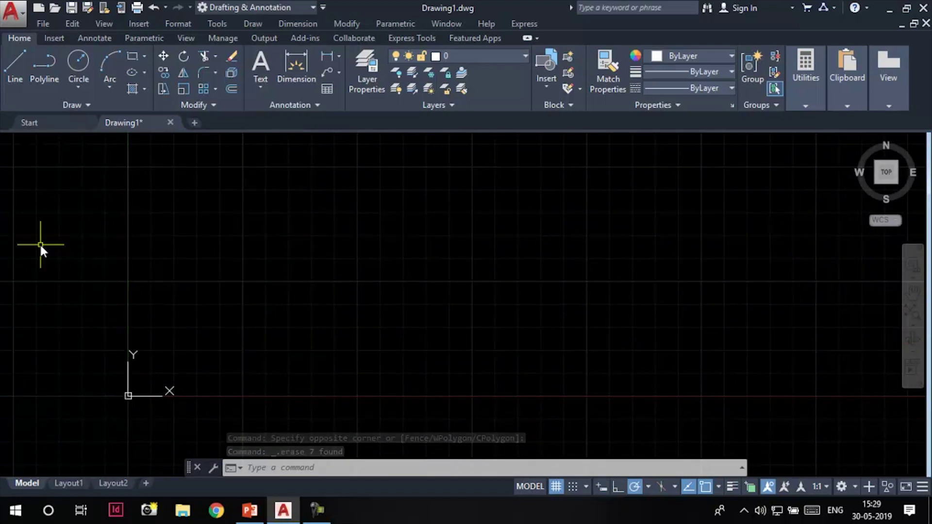
# - Draw five rays fanning out from one start point above and to the right of the origin, three sloping upward and two downward
pyautogui.click(84, 105)
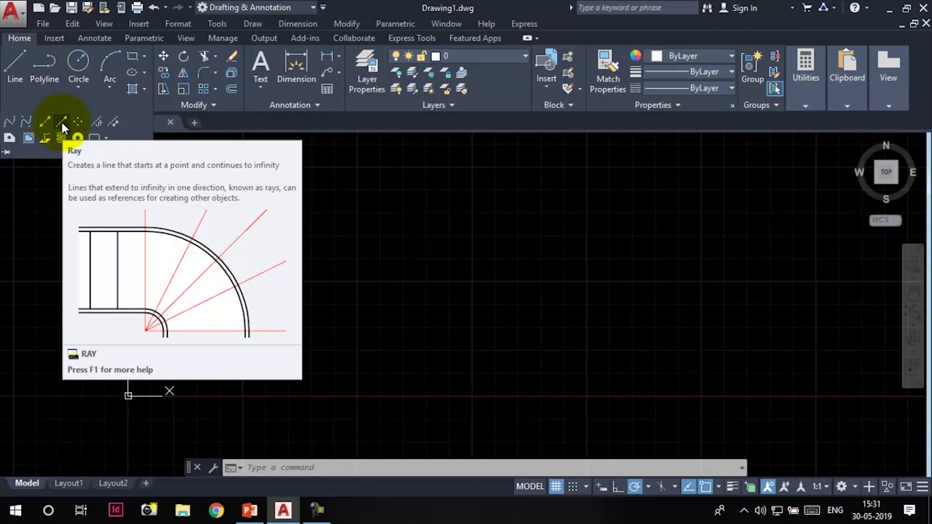
pyautogui.click(63, 125)
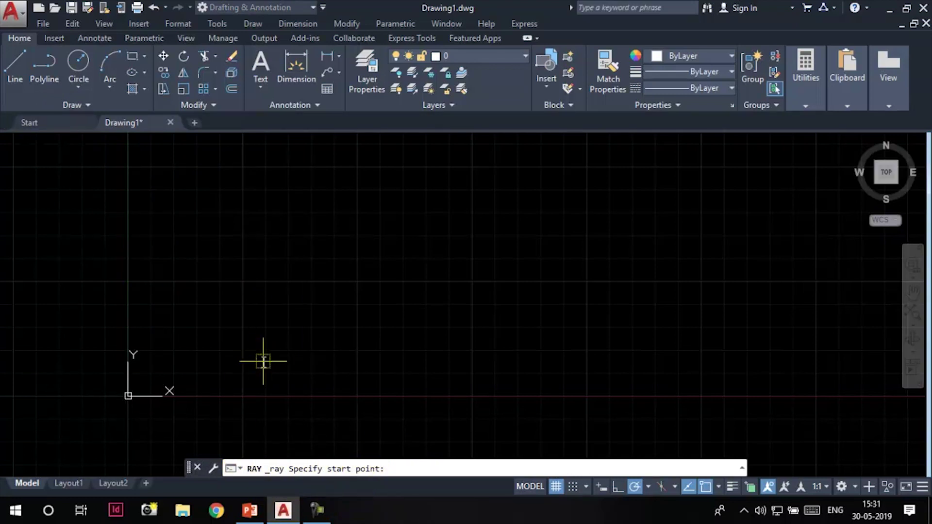
pyautogui.click(278, 344)
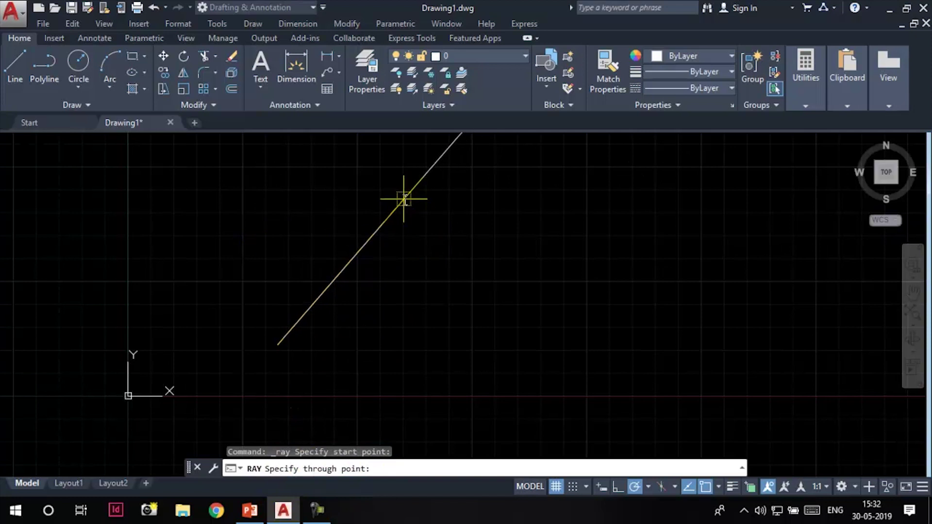
pyautogui.click(403, 198)
pyautogui.click(507, 238)
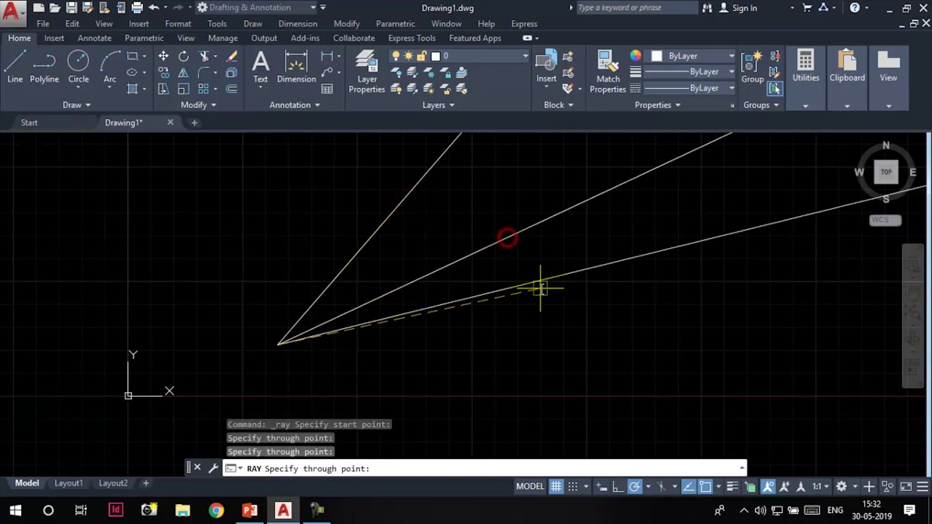
pyautogui.click(568, 316)
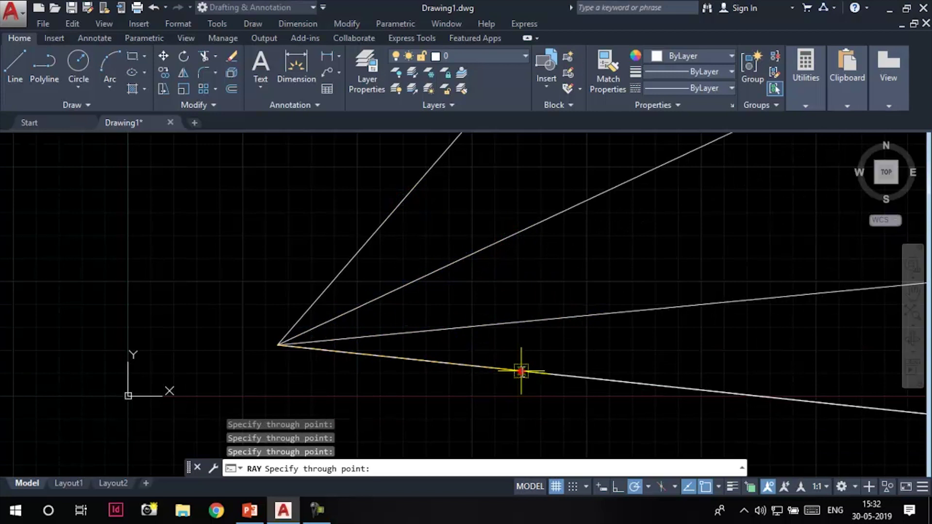
pyautogui.click(506, 418)
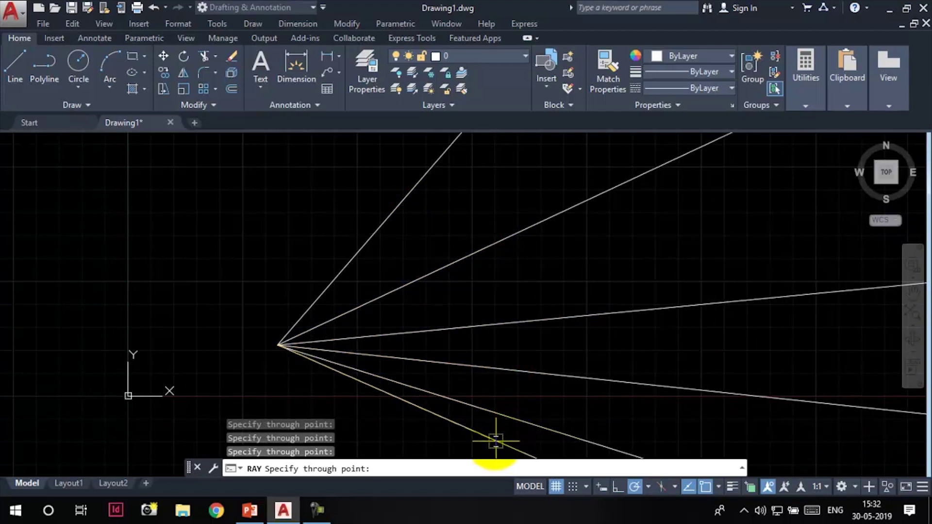
pyautogui.press('Escape')
pyautogui.press('Escape')
# - Erase all five rays with a crossing selection near their common start point
pyautogui.scroll(-4, 223, 321)
pyautogui.scroll(-3, 268, 349)
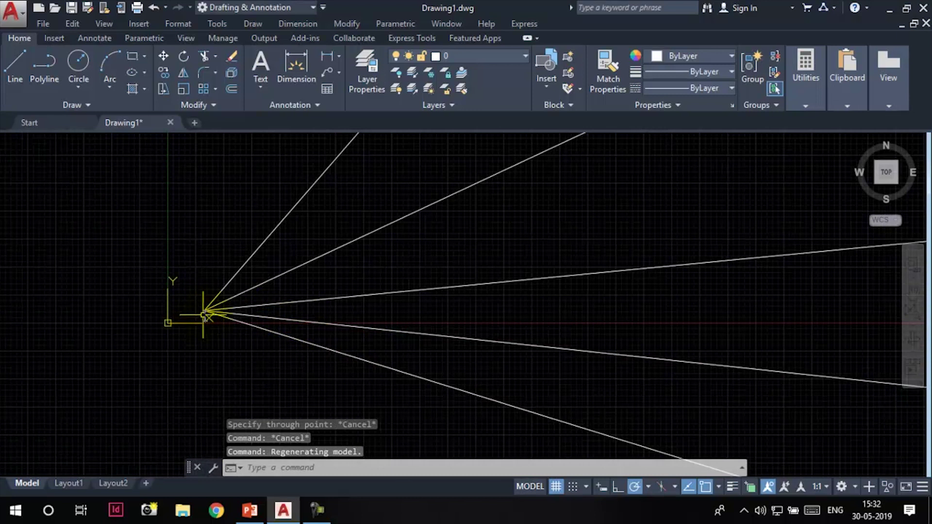
pyautogui.scroll(-5, 340, 233)
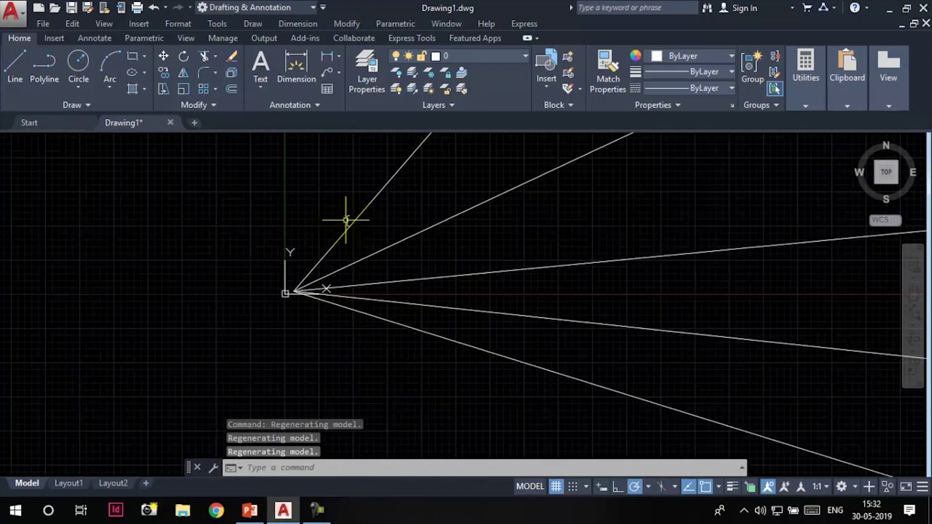
pyautogui.scroll(3, 423, 252)
pyautogui.moveTo(256, 329); pyautogui.dragTo(212, 326, button='middle')
pyautogui.scroll(5, 212, 326)
pyautogui.scroll(2, 375, 343)
pyautogui.press('Escape')
pyautogui.press('Escape')
pyautogui.click(261, 396)
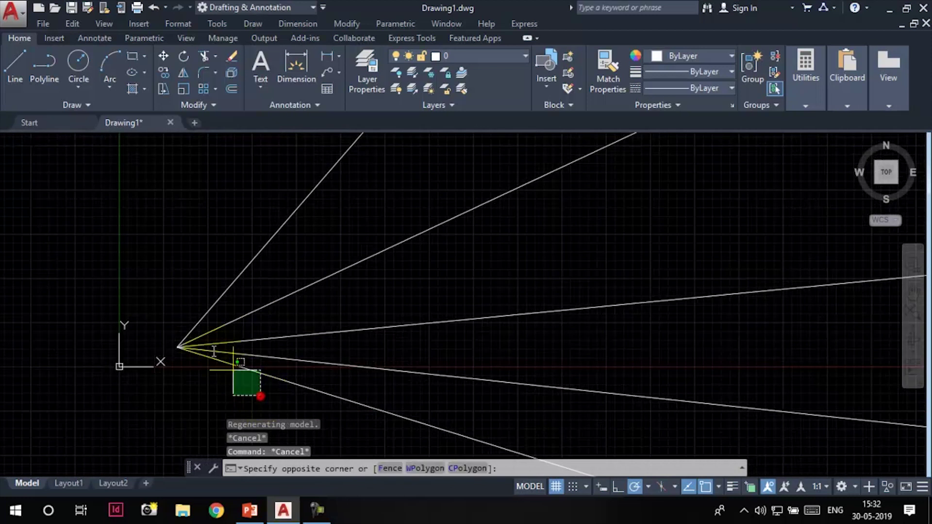
pyautogui.click(234, 370)
pyautogui.press('Delete')
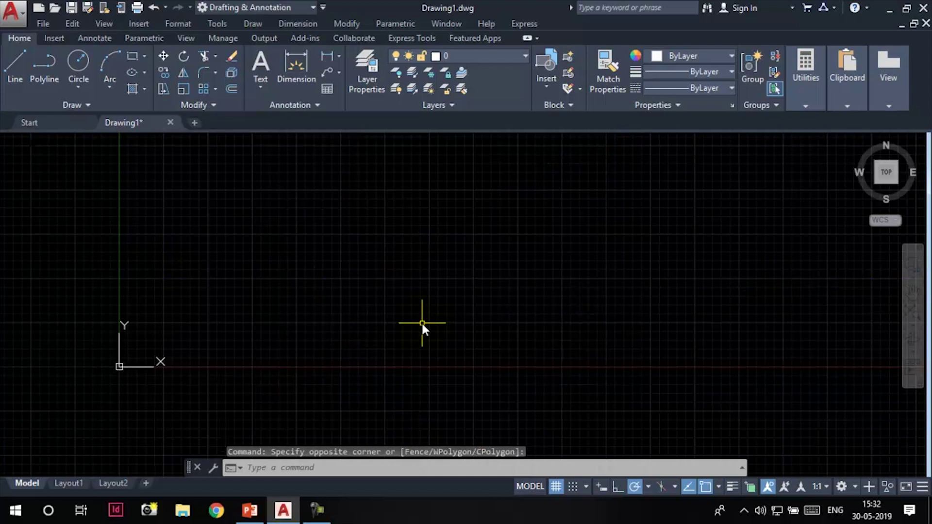
# - Place two single points above and to the right of the origin, the second one higher and farther right
pyautogui.write('PO')
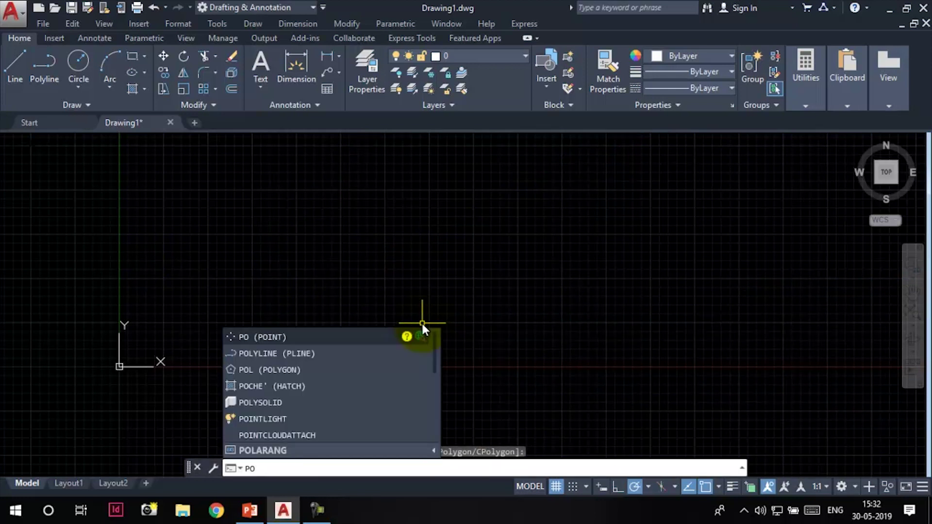
pyautogui.press('Return')
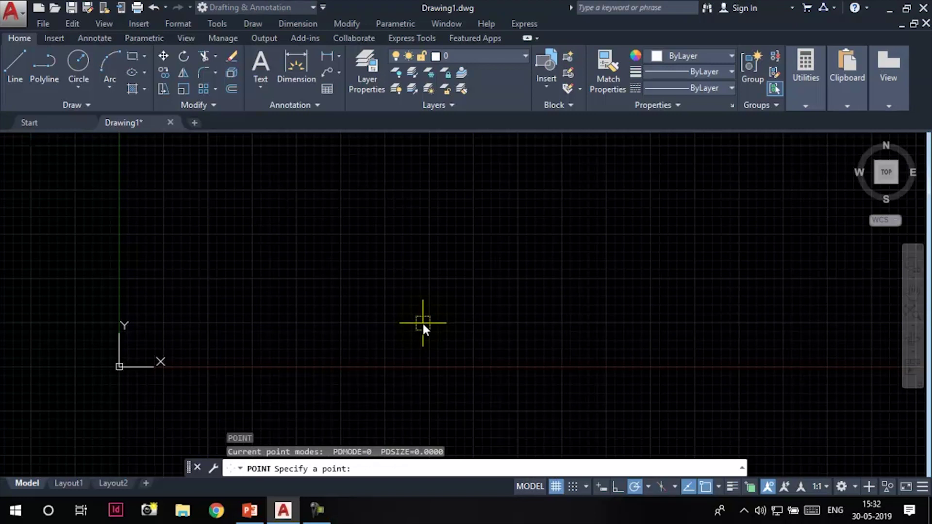
pyautogui.click(354, 469)
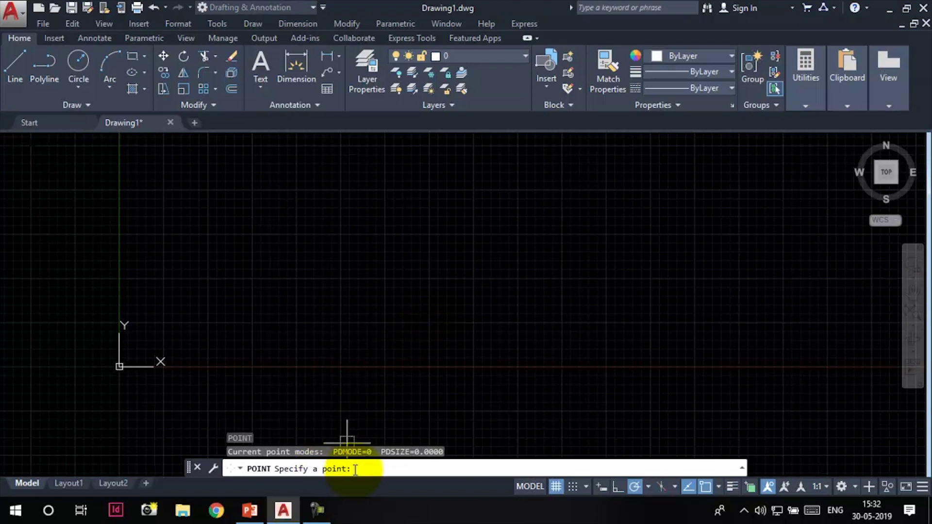
pyautogui.click(353, 250)
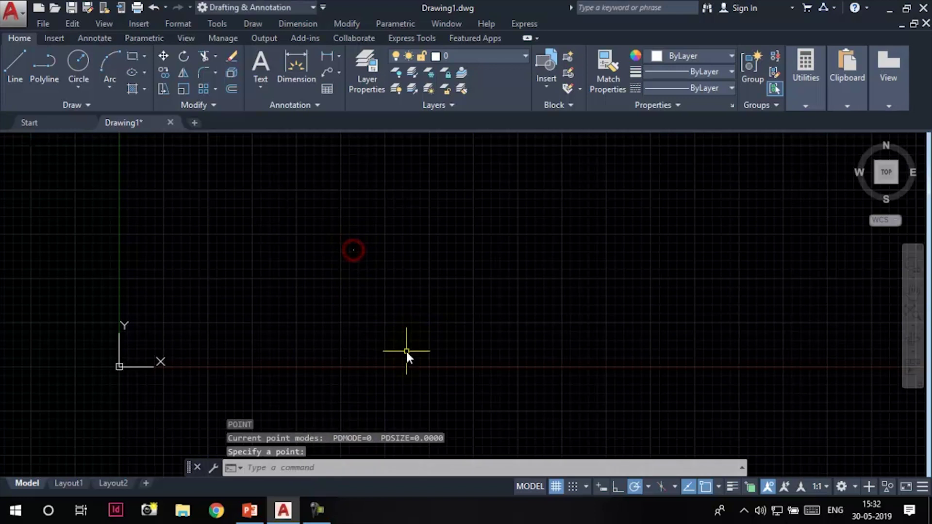
pyautogui.press('Return')
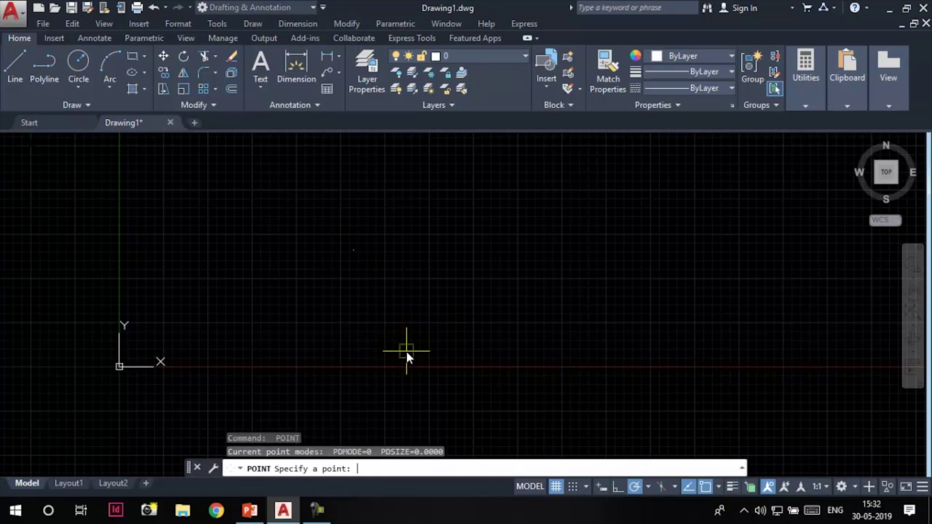
pyautogui.click(503, 202)
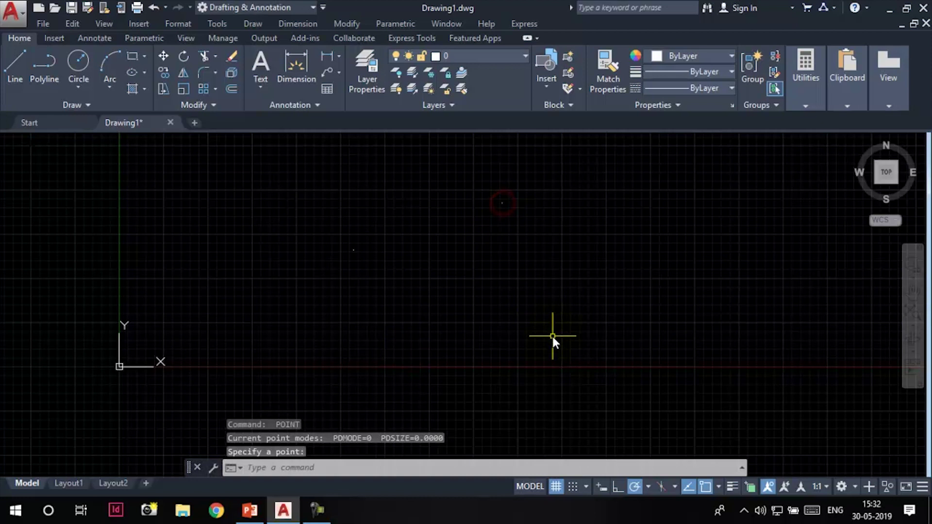
# - Place twelve scattered points to the right of the existing two with the Multiple Points command
pyautogui.scroll(-2, 445, 356)
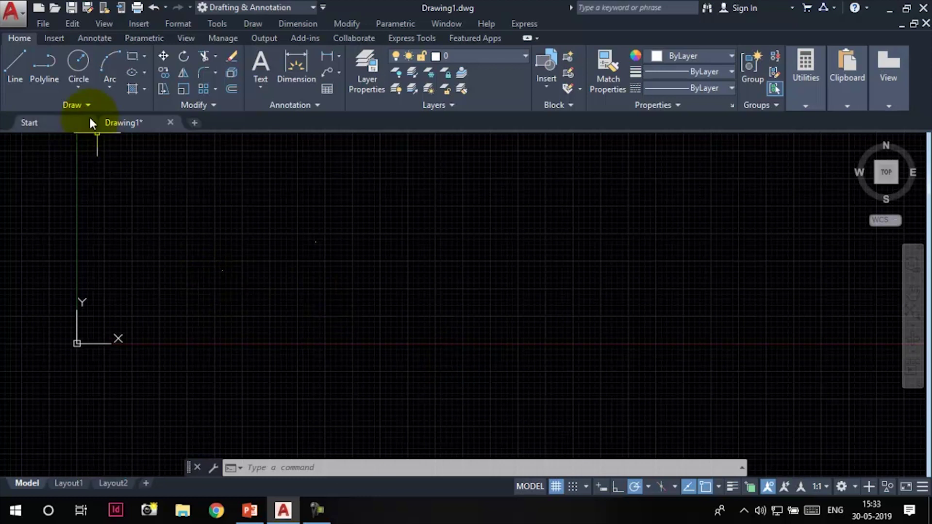
pyautogui.click(81, 103)
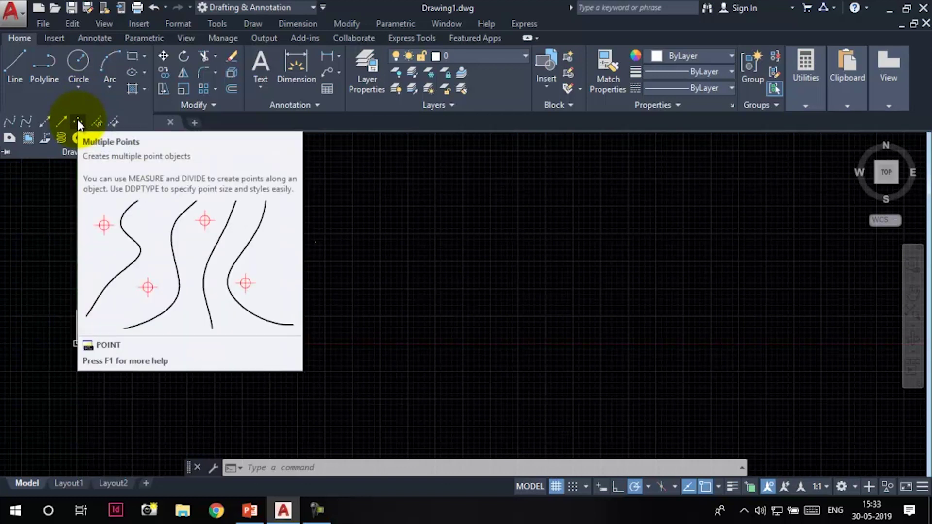
pyautogui.click(75, 121)
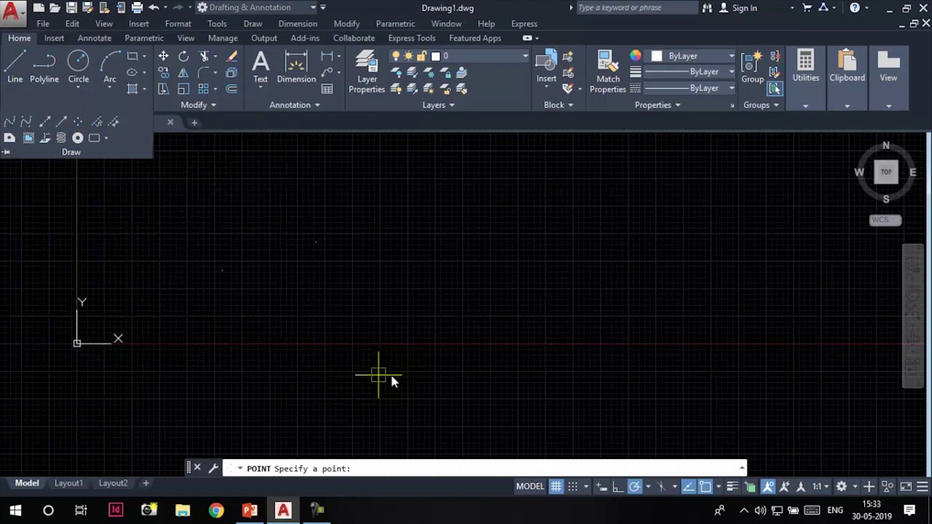
pyautogui.click(444, 290)
pyautogui.click(495, 220)
pyautogui.click(620, 270)
pyautogui.click(538, 320)
pyautogui.click(562, 208)
pyautogui.click(492, 263)
pyautogui.click(410, 218)
pyautogui.click(497, 170)
pyautogui.click(378, 290)
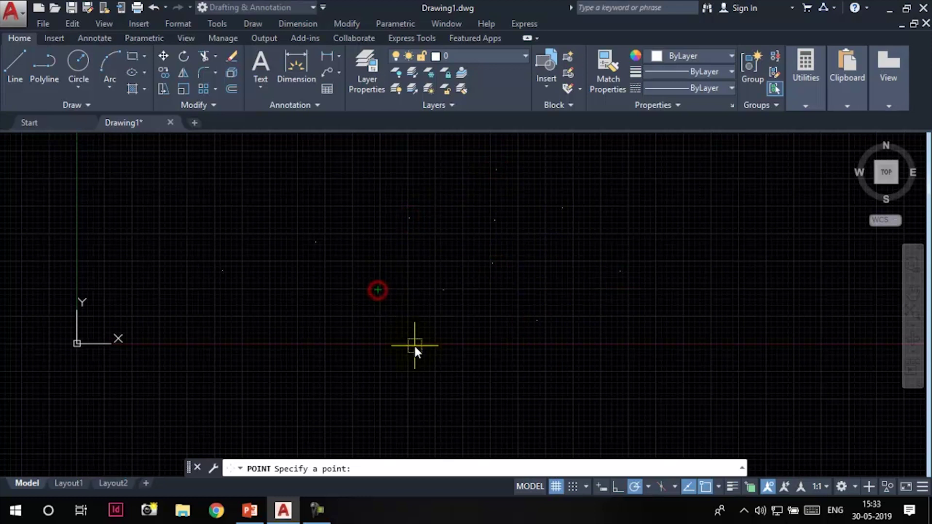
pyautogui.click(488, 329)
pyautogui.click(538, 270)
pyautogui.click(625, 222)
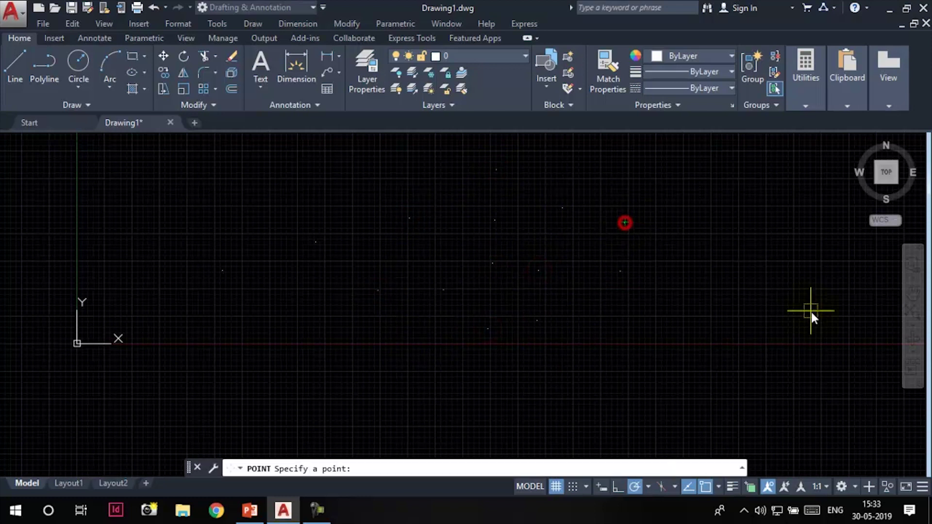
pyautogui.click(577, 459)
pyautogui.press('Escape')
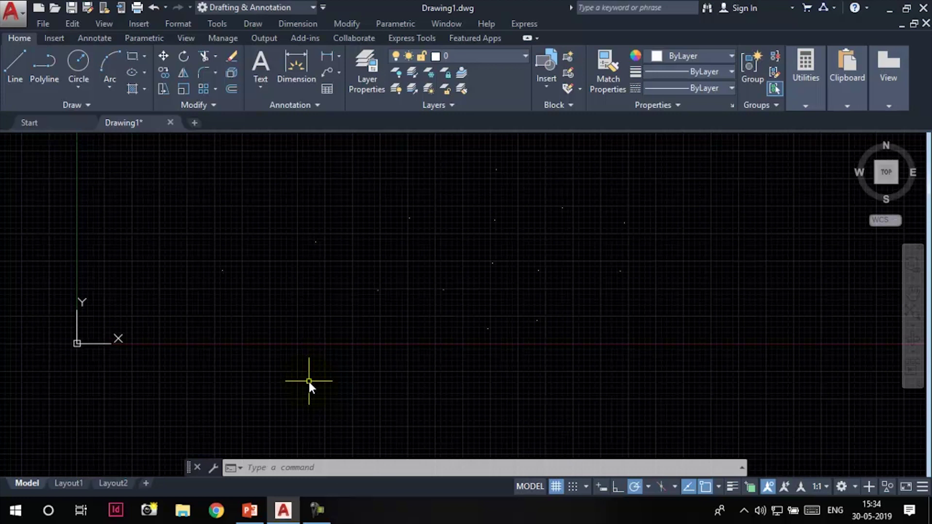
# - Change the point style to a circle with a dot at its centre
pyautogui.click(815, 104)
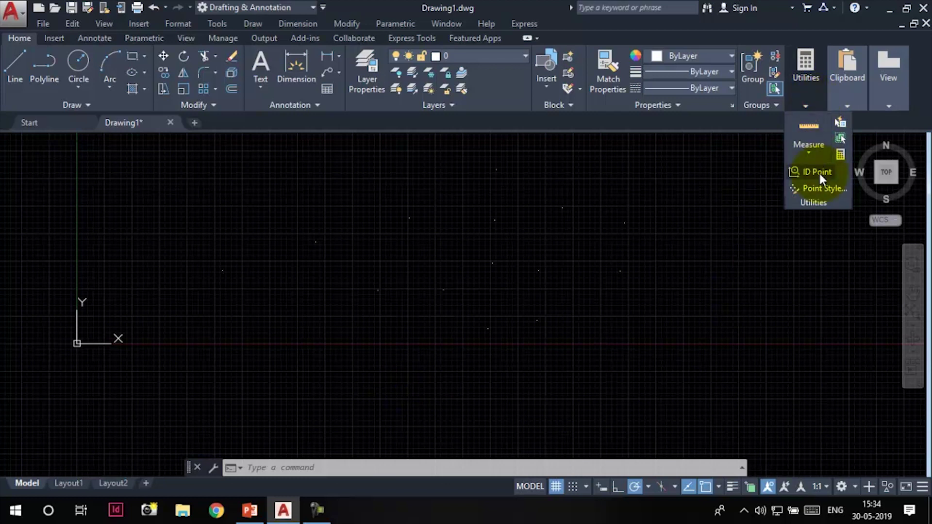
pyautogui.click(818, 189)
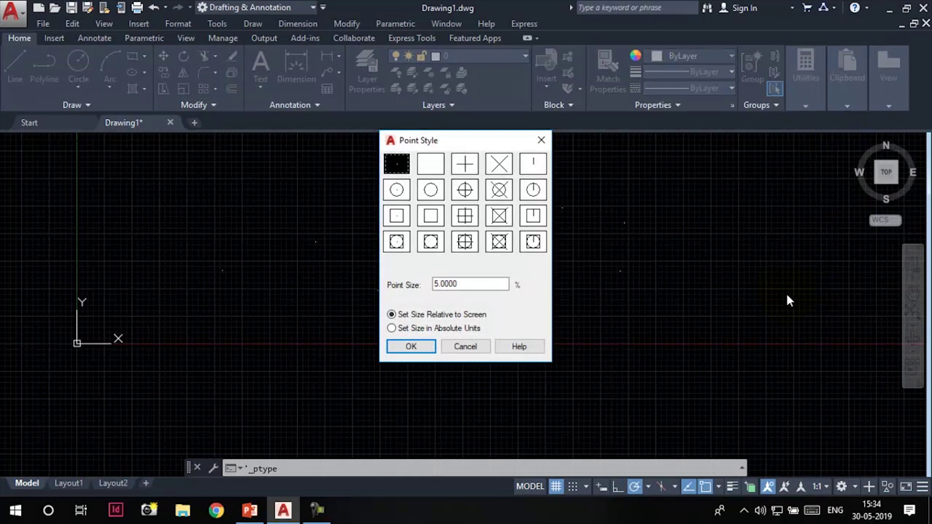
pyautogui.moveTo(446, 145); pyautogui.dragTo(740, 162)
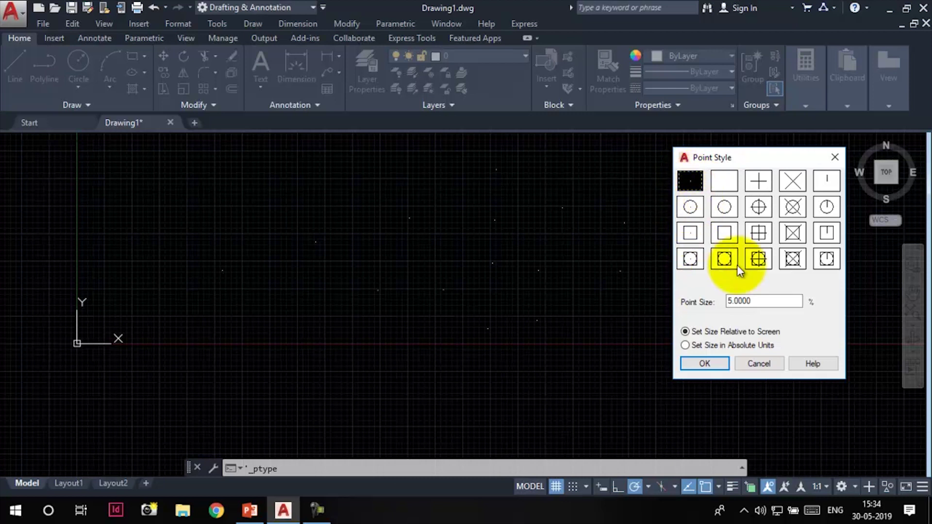
pyautogui.click(690, 209)
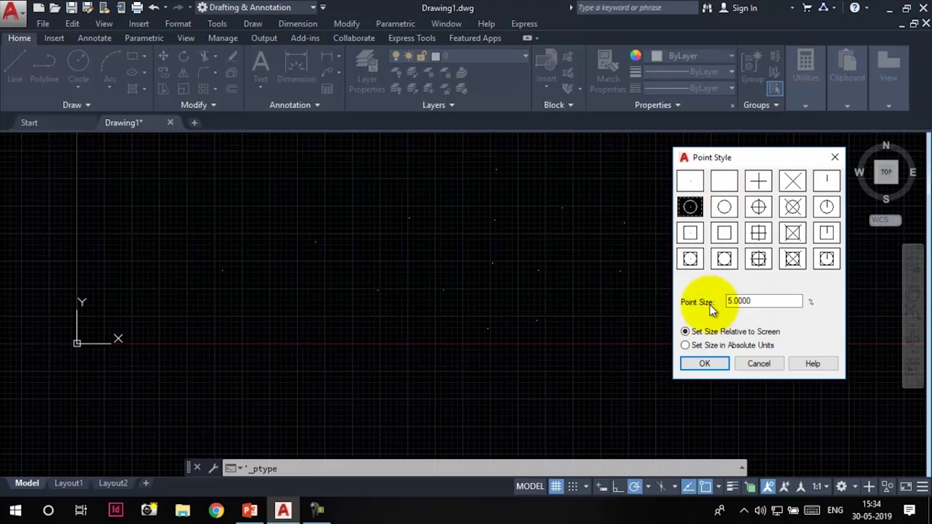
pyautogui.click(704, 364)
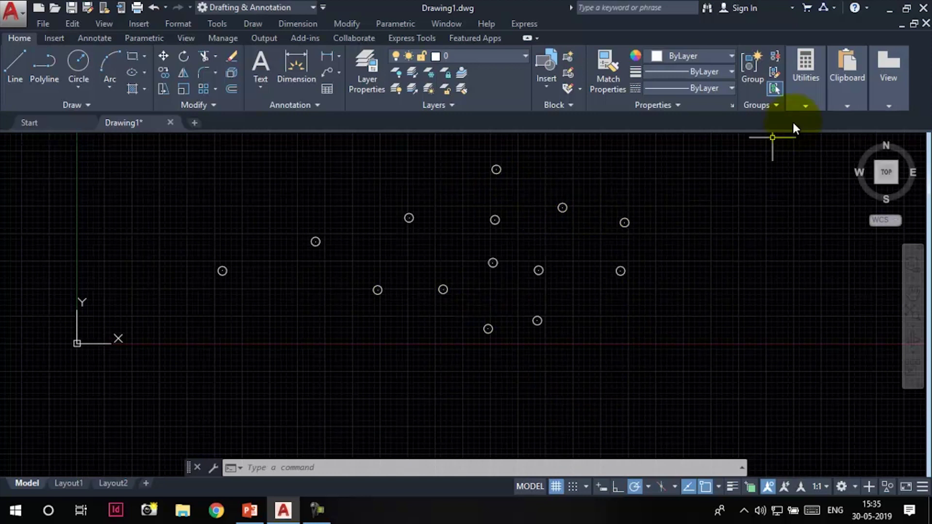
# - Set the point size to 10 percent relative to the screen
pyautogui.click(806, 105)
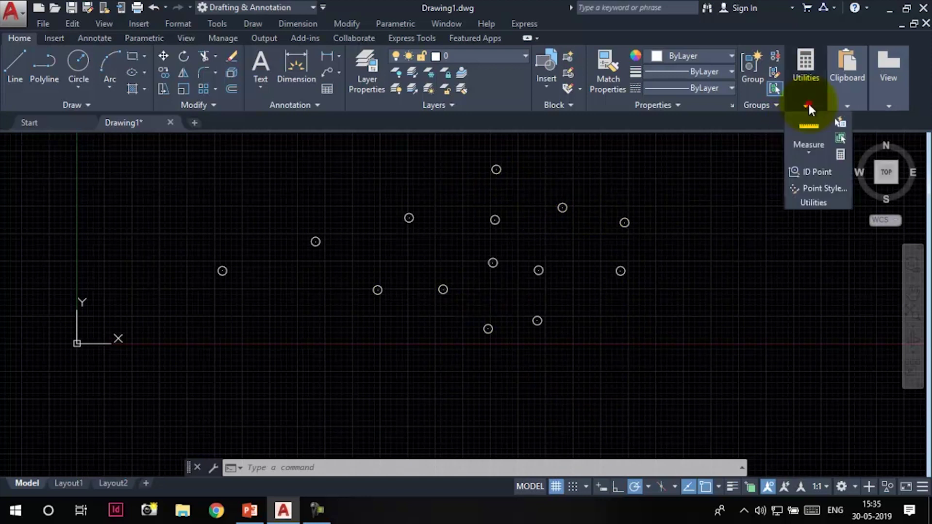
pyautogui.click(821, 189)
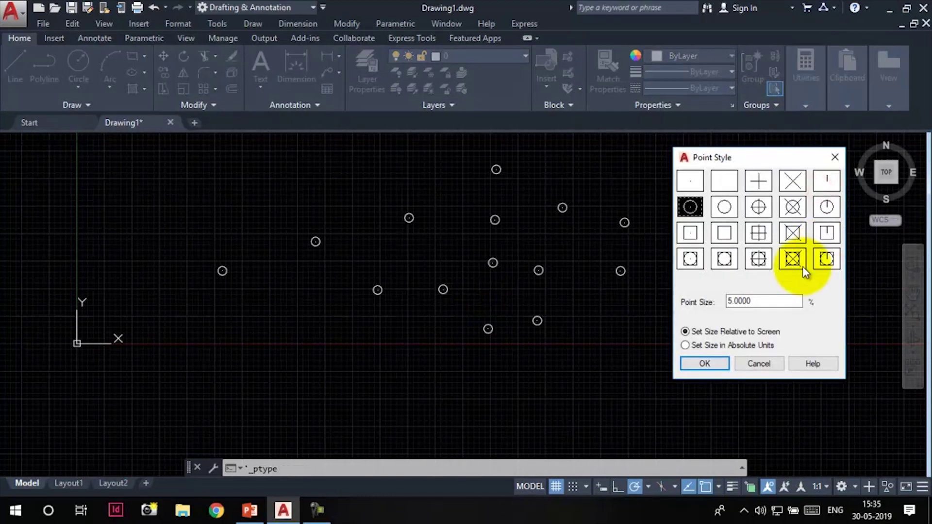
pyautogui.click(760, 302)
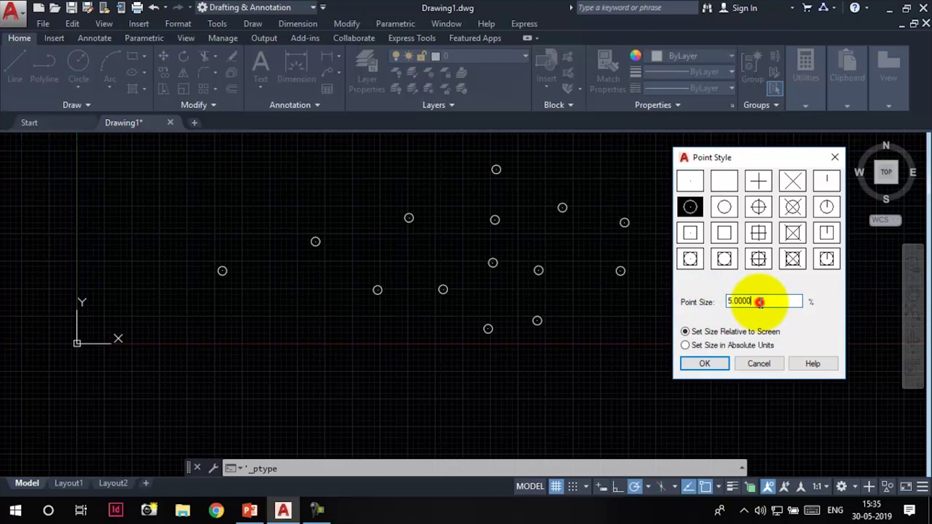
pyautogui.moveTo(765, 301); pyautogui.dragTo(709, 302)
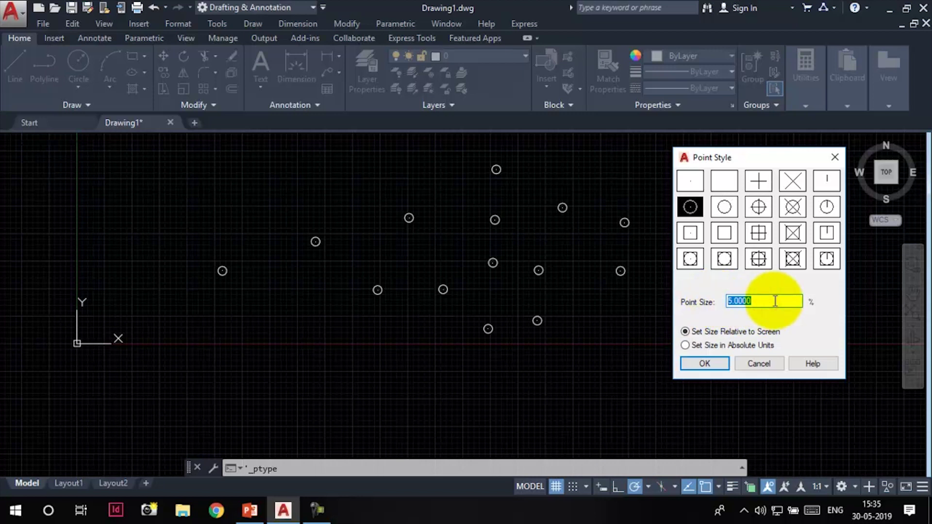
pyautogui.write('10')
pyautogui.press('Return')
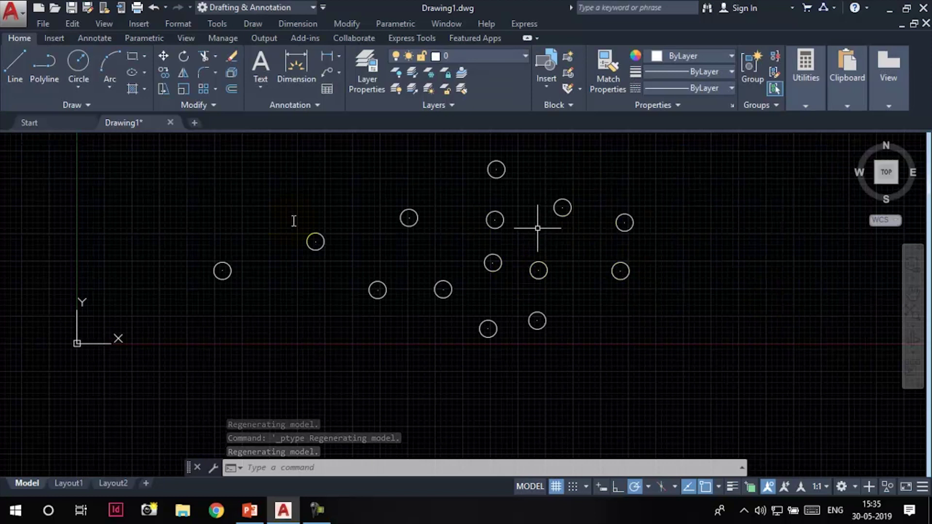
pyautogui.moveTo(636, 355); pyautogui.dragTo(587, 354, button='middle')
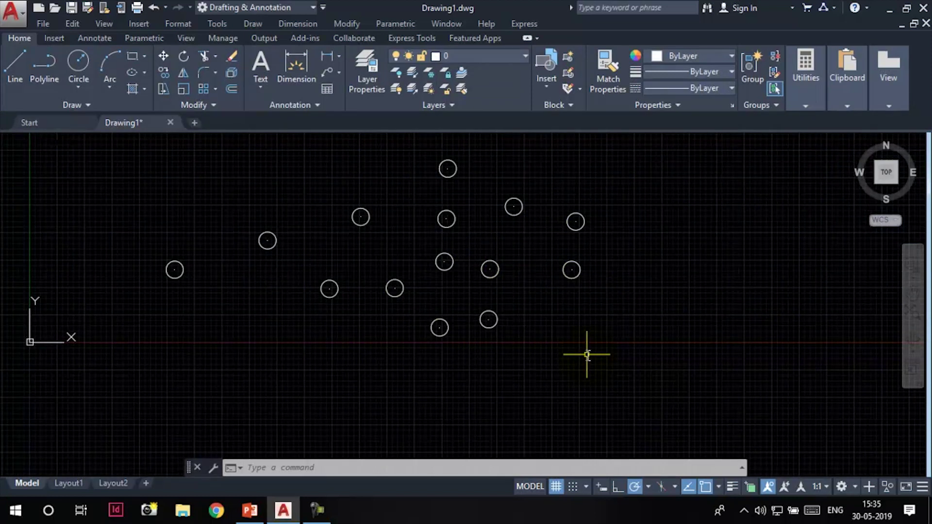